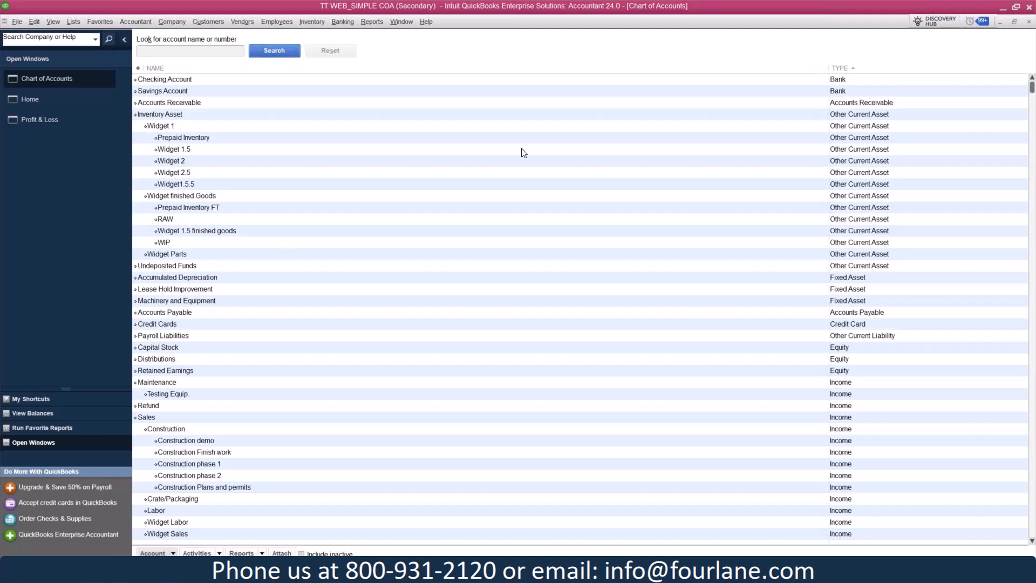
Look through the full chart of accounts, from the bank accounts down to the Utilities expenses and back
scroll(523, 152, down, 5)
scroll(523, 152, down, 20)
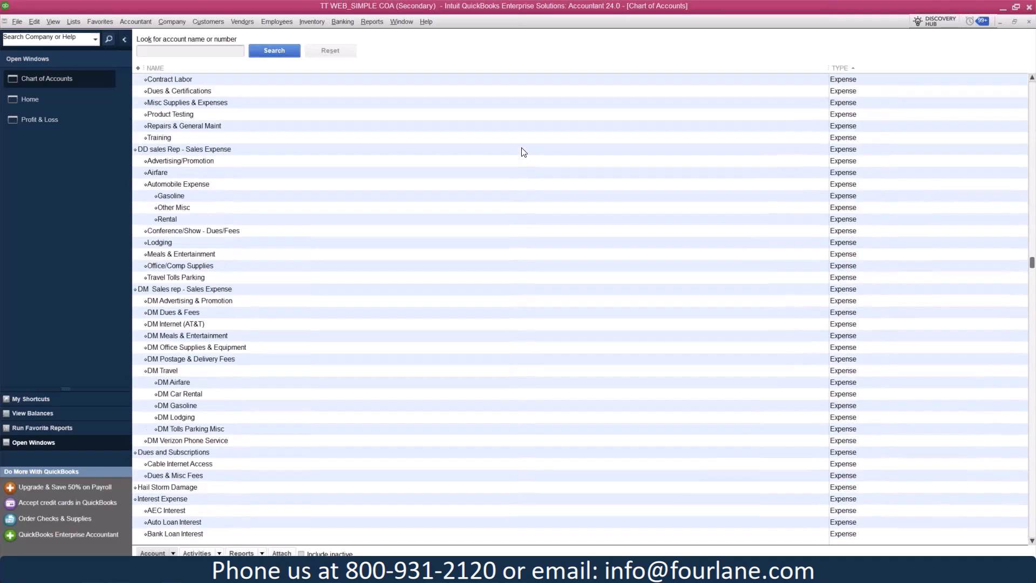
scroll(522, 152, down, 18)
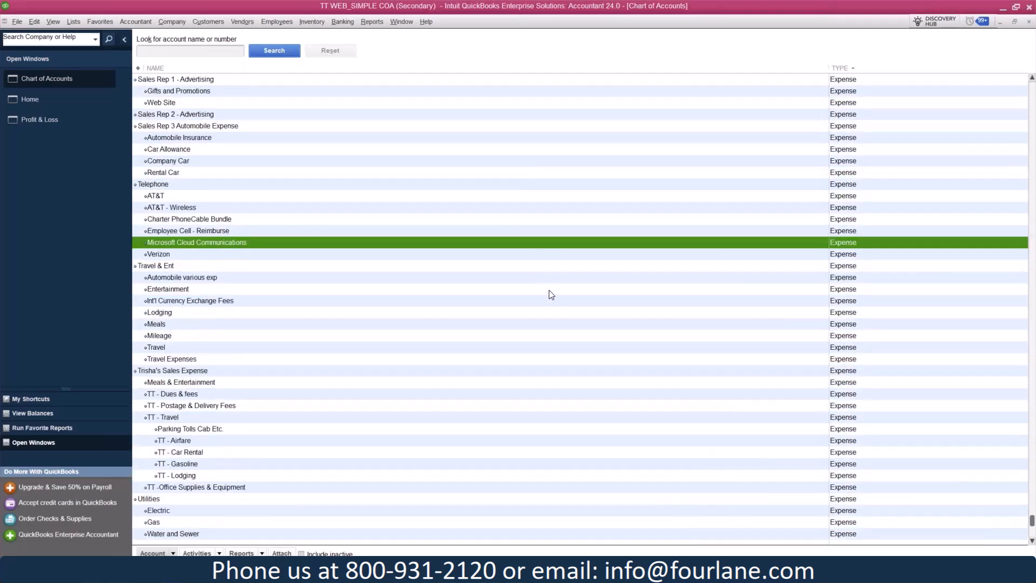
scroll(550, 294, up, 9)
scroll(551, 294, up, 20)
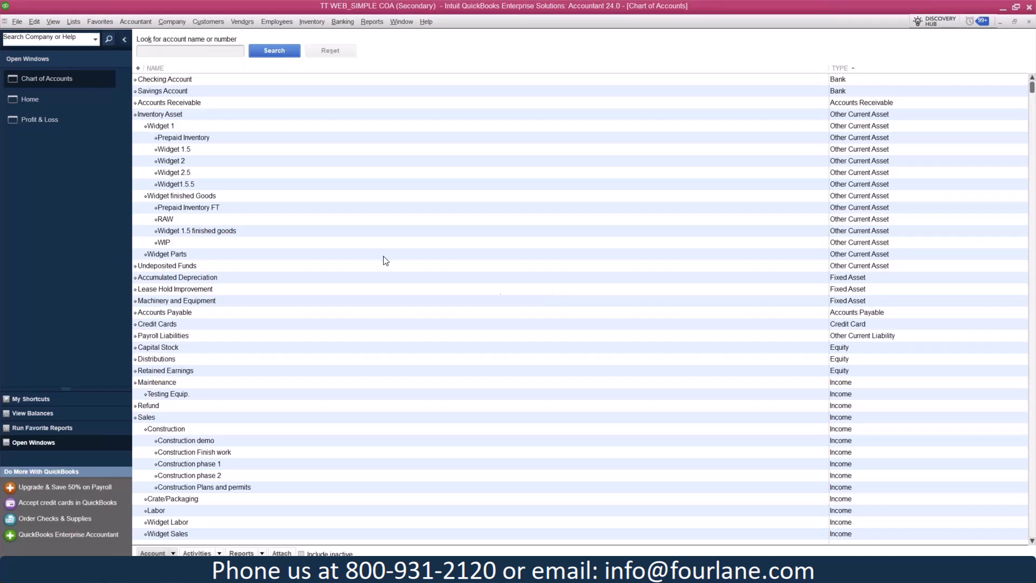
Examine the fixed asset accounts Accumulated Depreciation, Lease Hold Improvement, and Machinery and Equipment
click(265, 282)
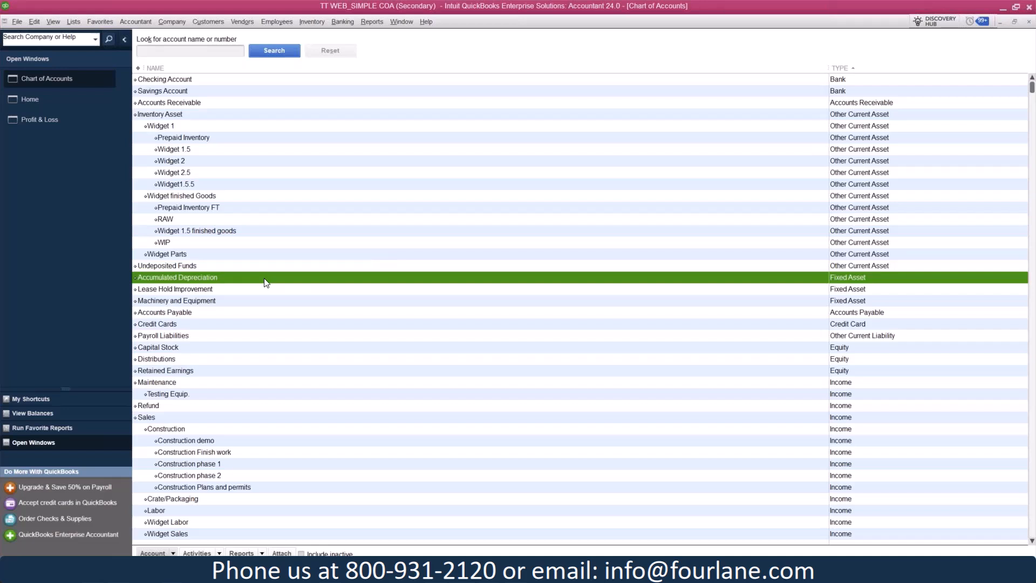
click(238, 291)
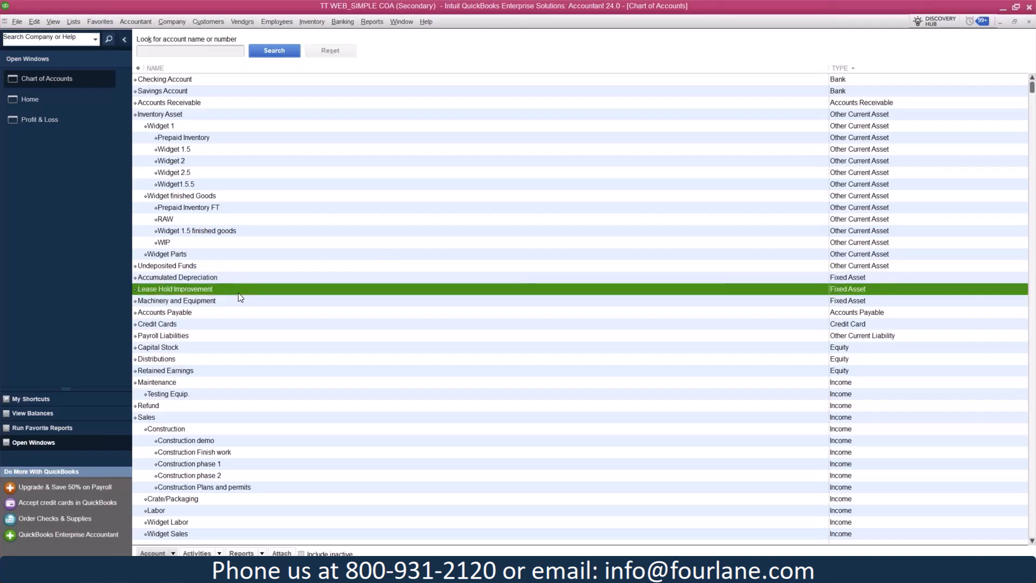
click(235, 301)
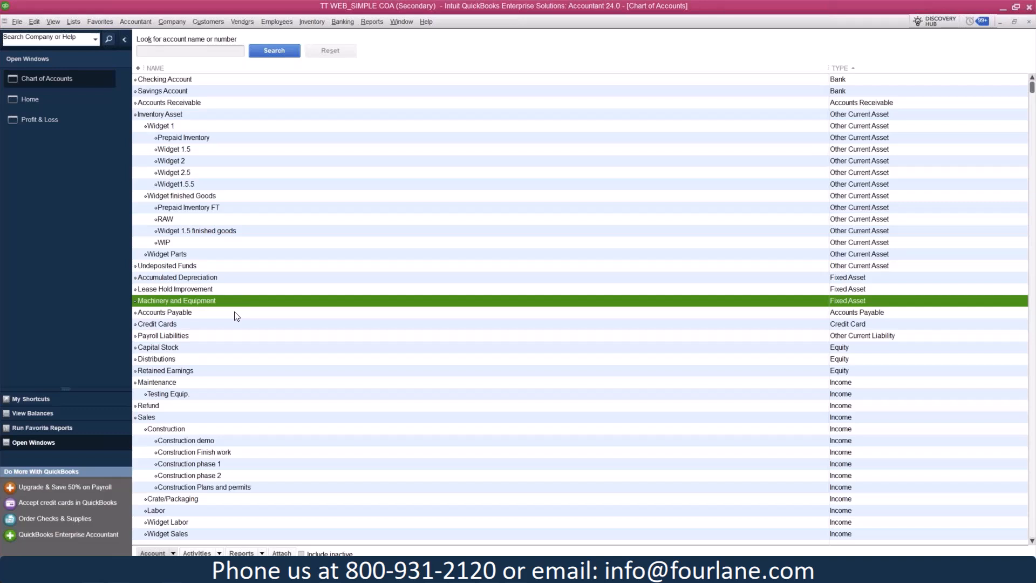
click(184, 281)
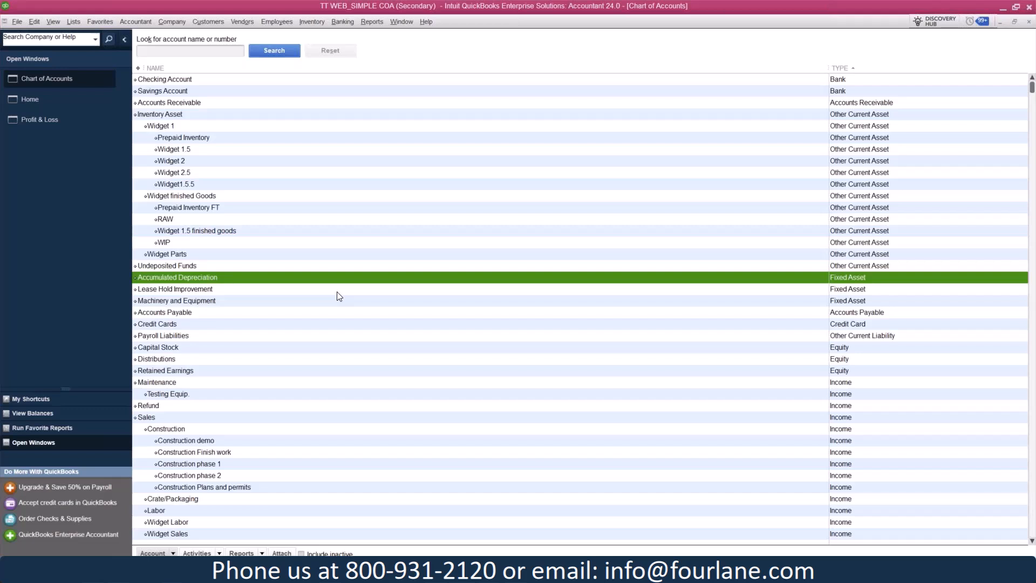
Examine the Inventory Asset account and the subaccounts under its Widget 1 account
click(198, 118)
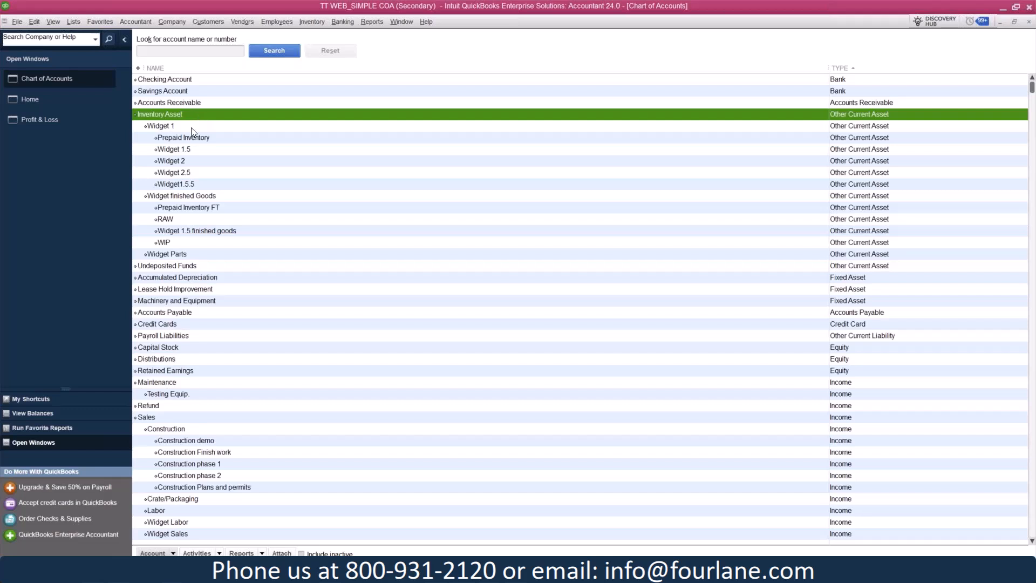
click(189, 129)
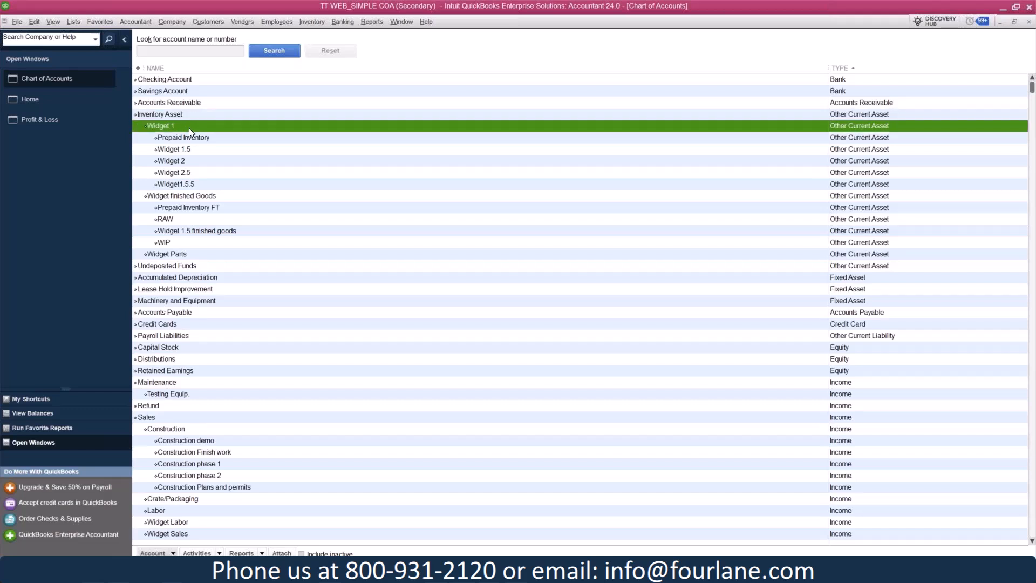
click(195, 162)
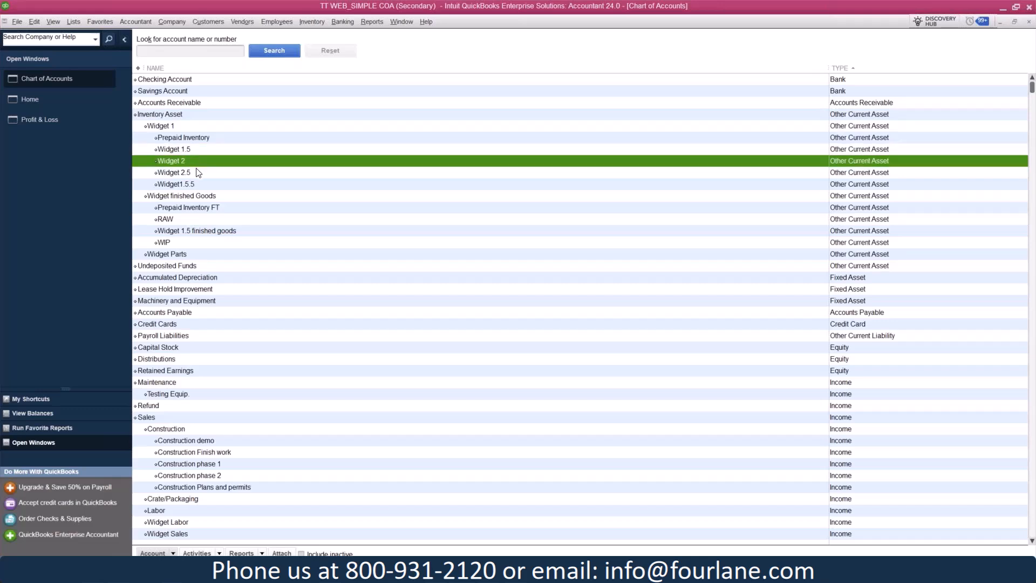
click(199, 174)
click(206, 185)
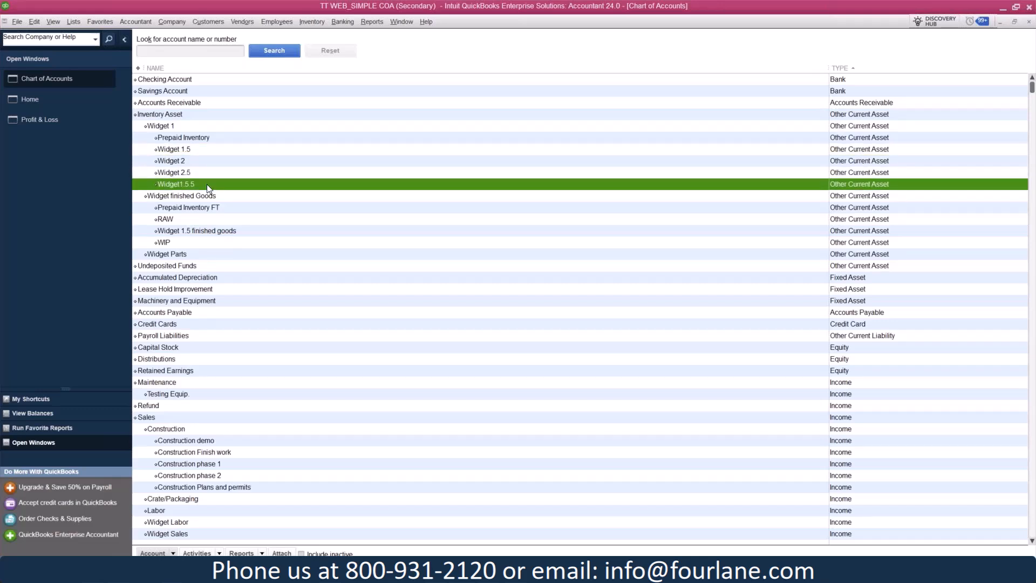
Open the Item List to view the items with their assigned accounts, and return to the Chart of Accounts
click(73, 21)
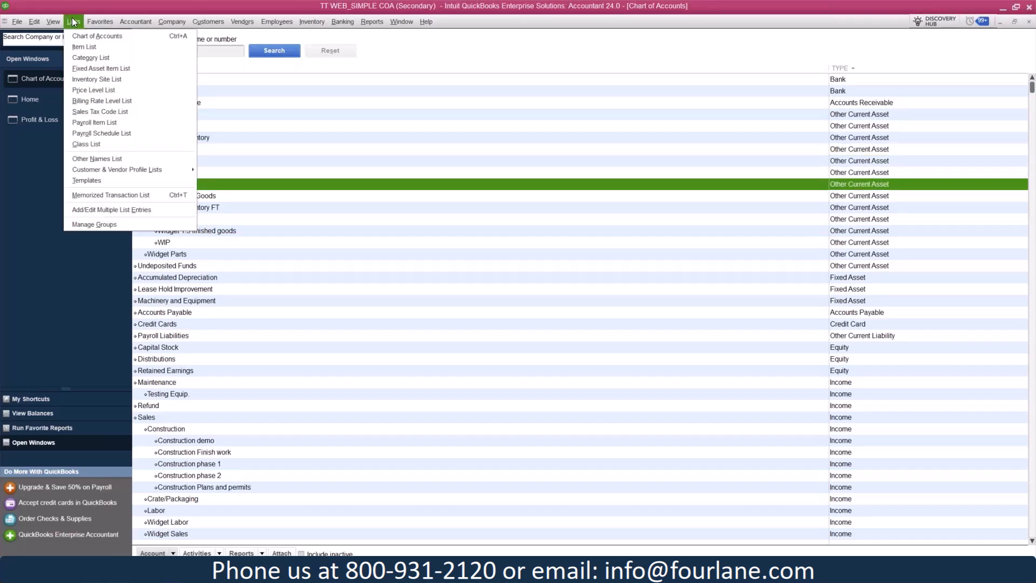
click(76, 47)
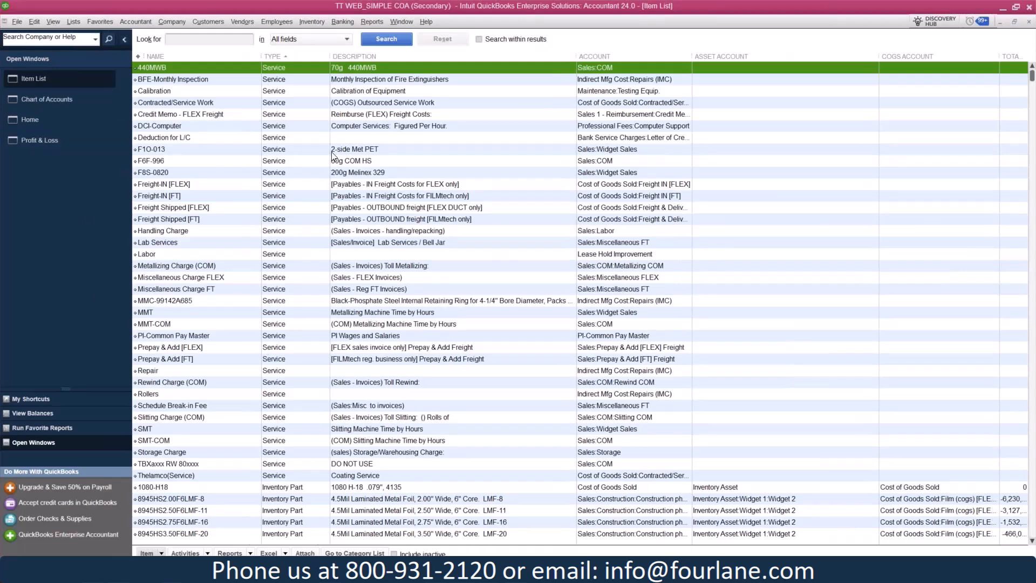
click(68, 99)
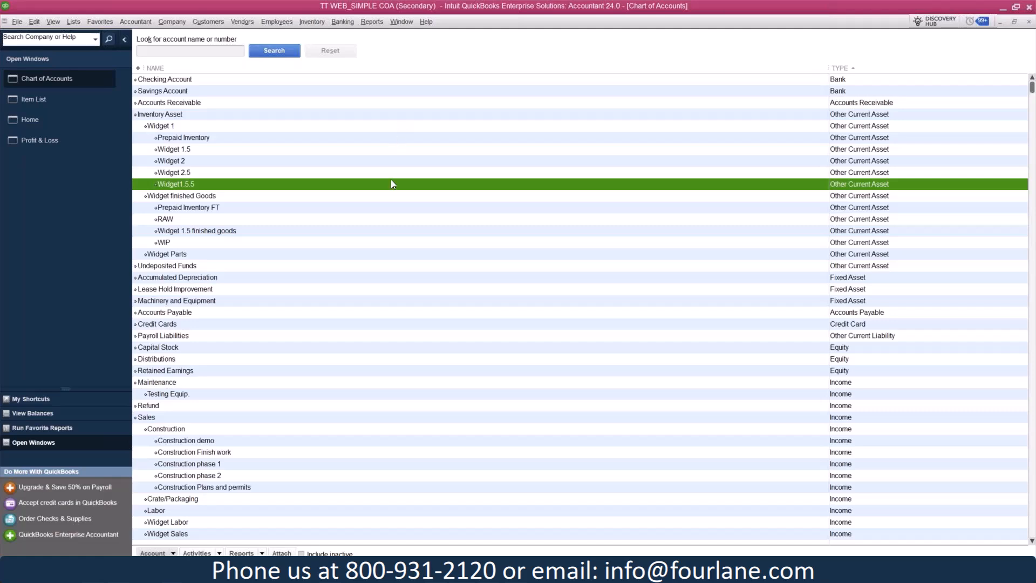
Examine the Construction income account under Sales and its subaccounts for demo, finish work, phases 1 and 2, and plans and permits
scroll(394, 195, down, 3)
scroll(396, 197, down, 2)
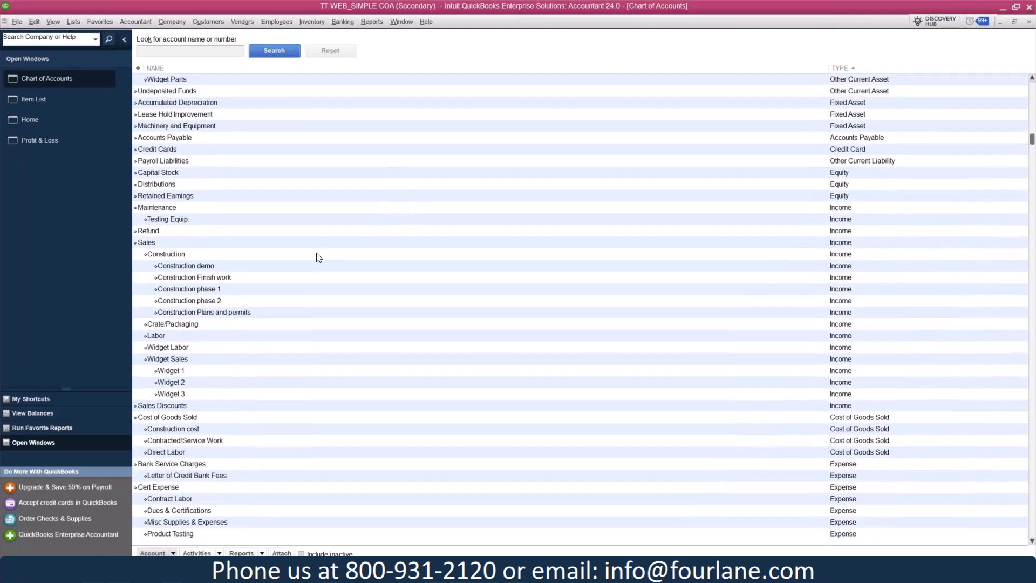
click(312, 247)
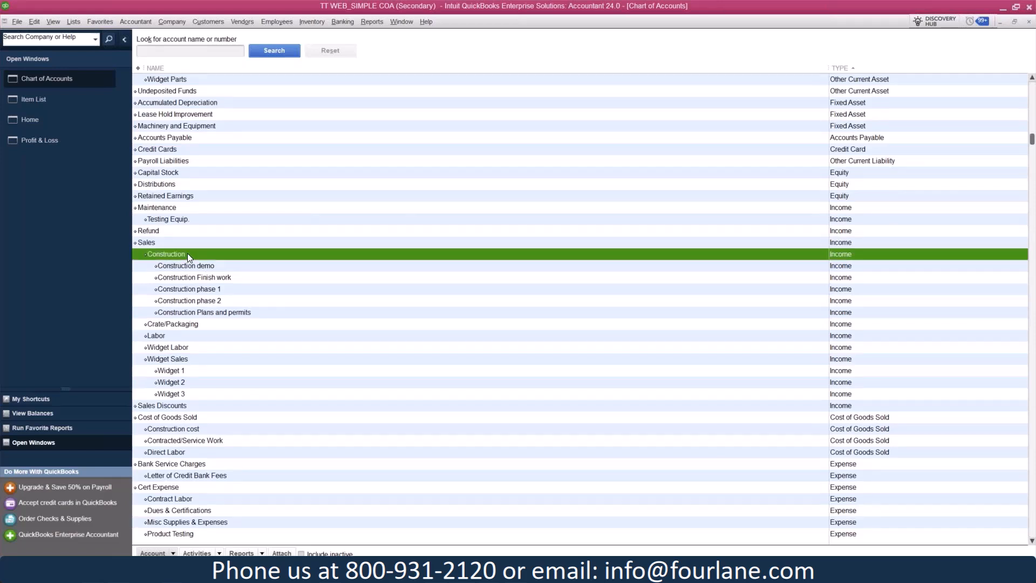
click(206, 267)
click(206, 277)
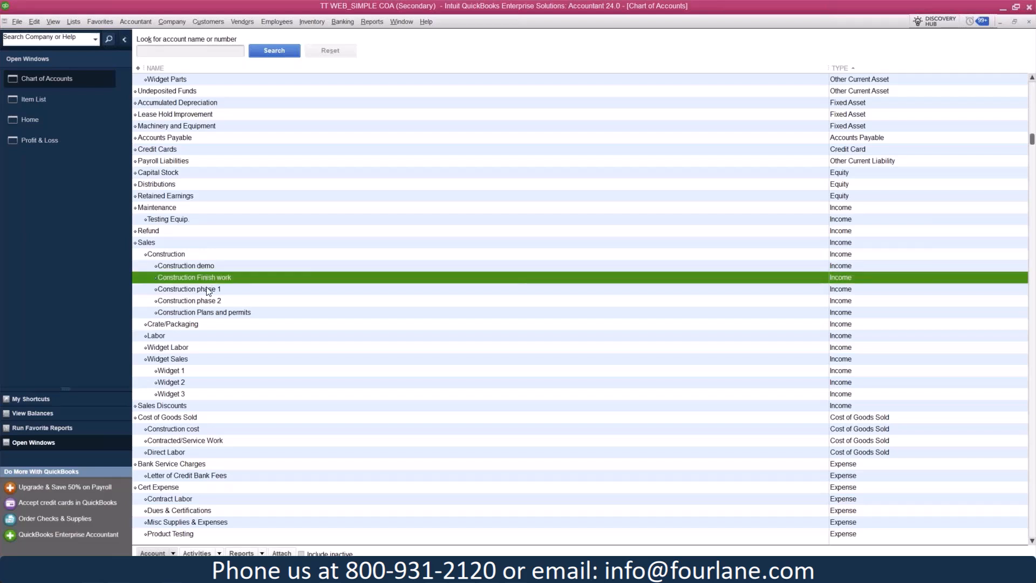
click(203, 289)
click(200, 300)
click(206, 314)
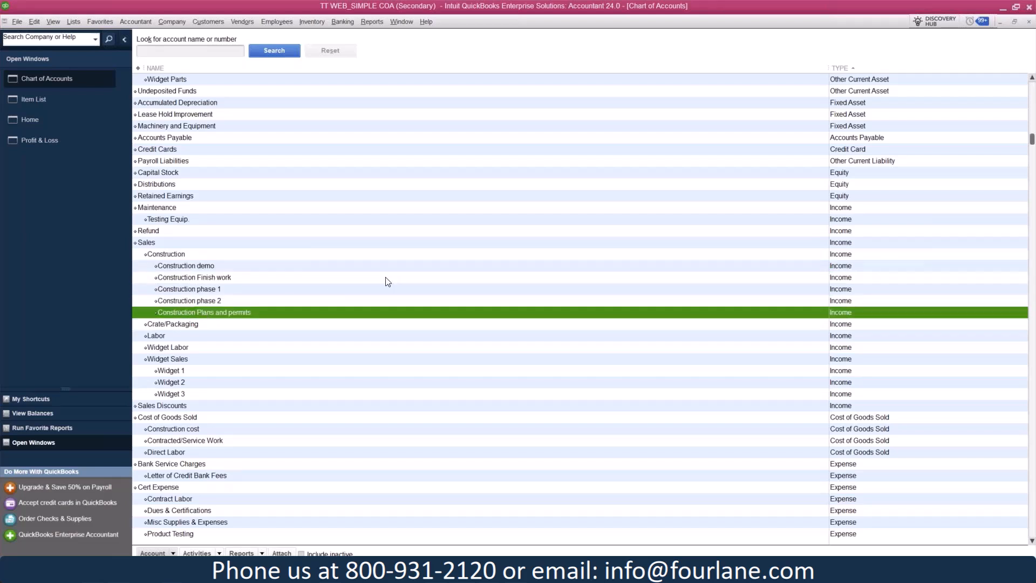
click(298, 266)
click(290, 277)
click(287, 289)
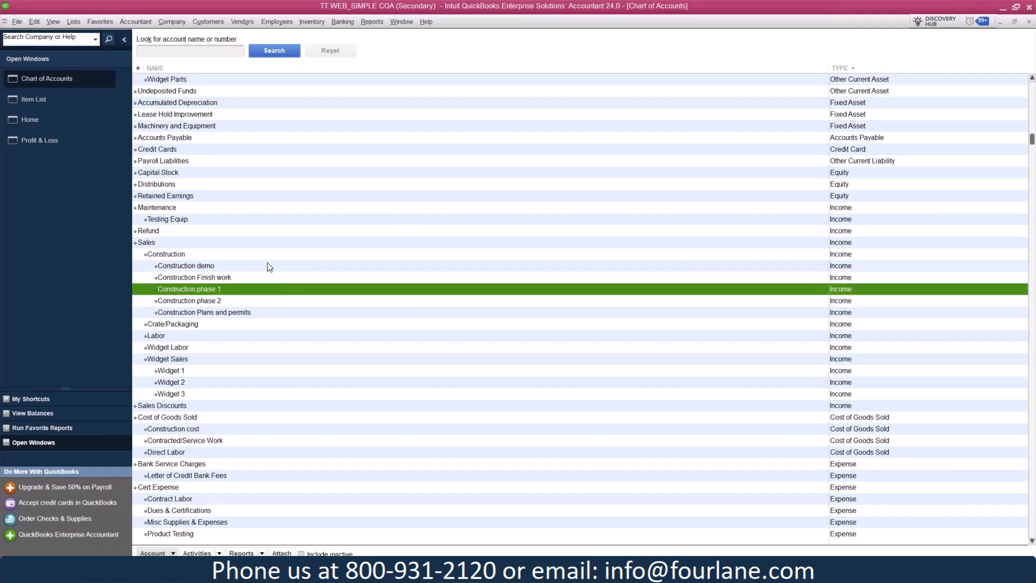
click(268, 266)
click(274, 279)
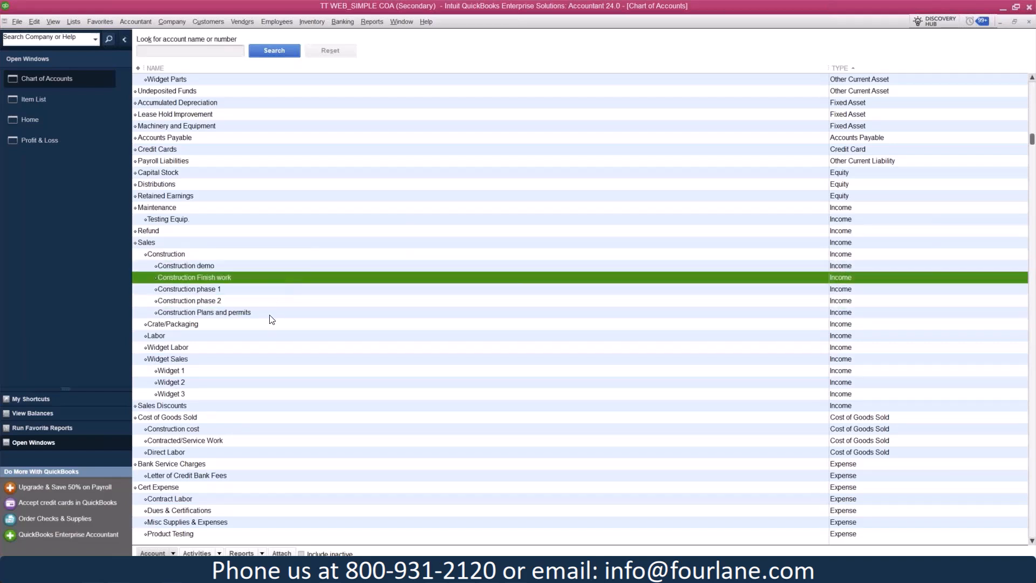
click(270, 314)
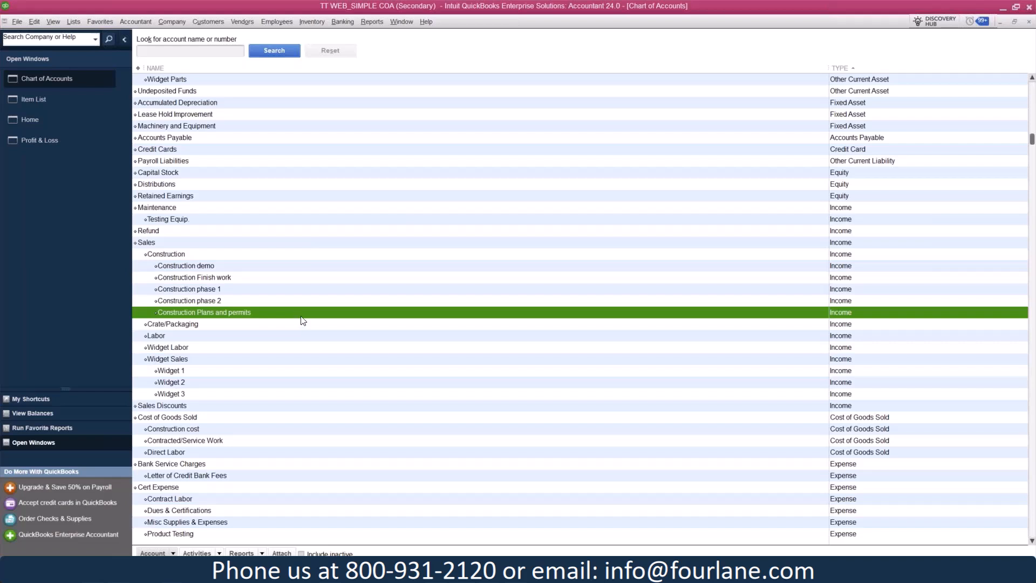
Compare the Construction and Widget Sales income accounts with the Cost of Goods Sold accounts, including Construction cost
drag(842, 220, 840, 385)
scroll(852, 358, down, 2)
scroll(684, 354, up, 3)
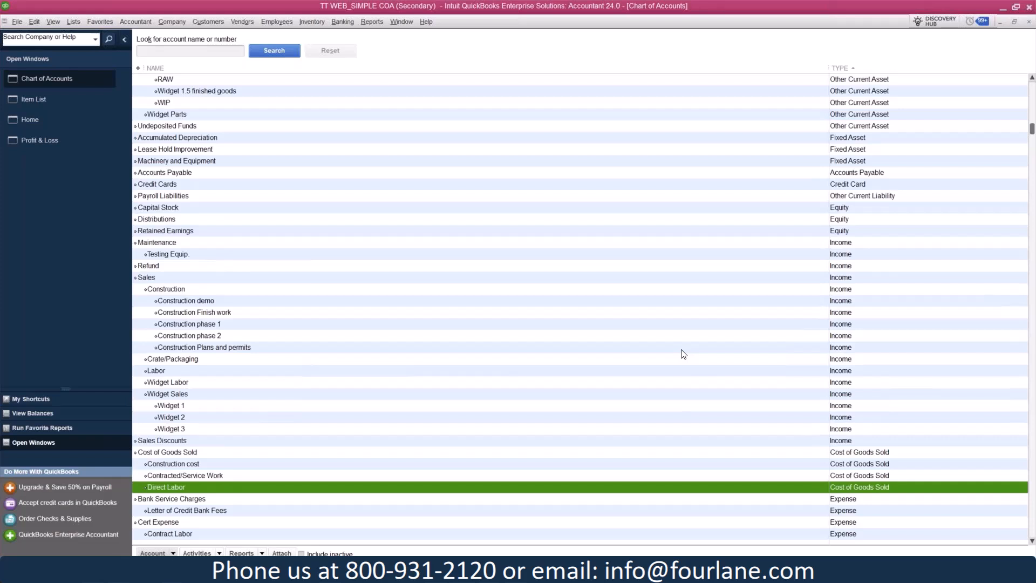
click(174, 290)
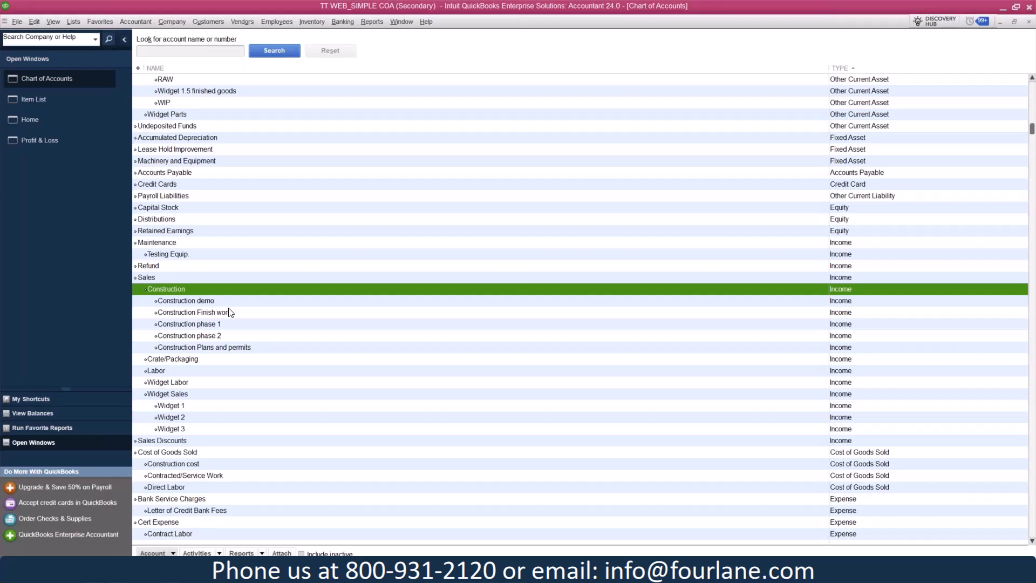
click(300, 463)
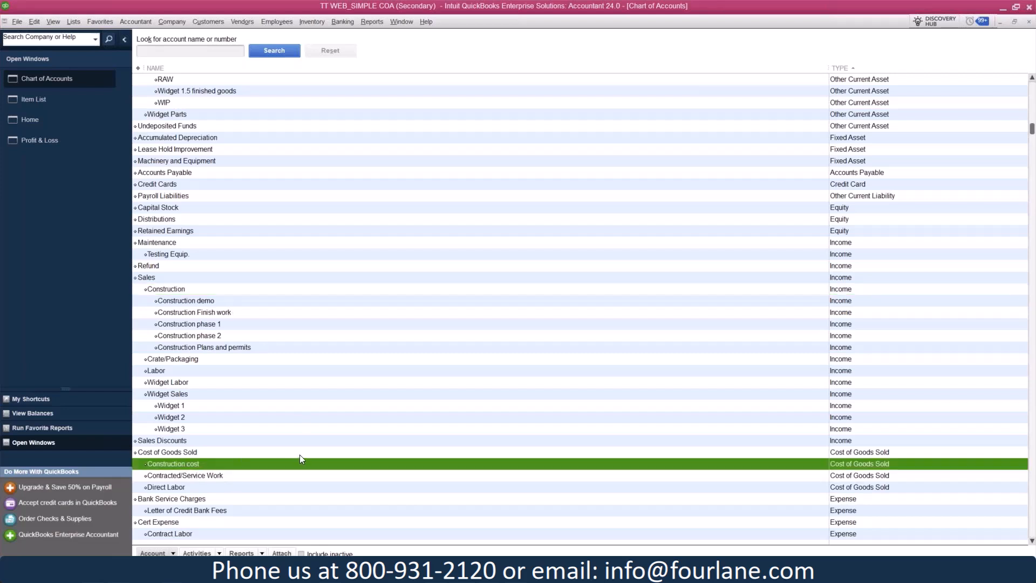
scroll(404, 341, down, 1)
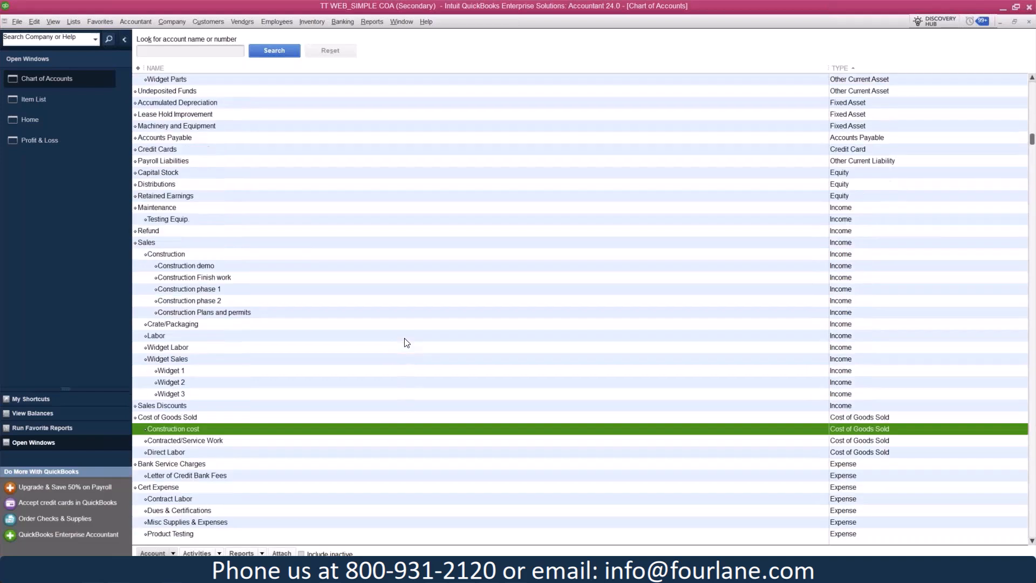
click(237, 359)
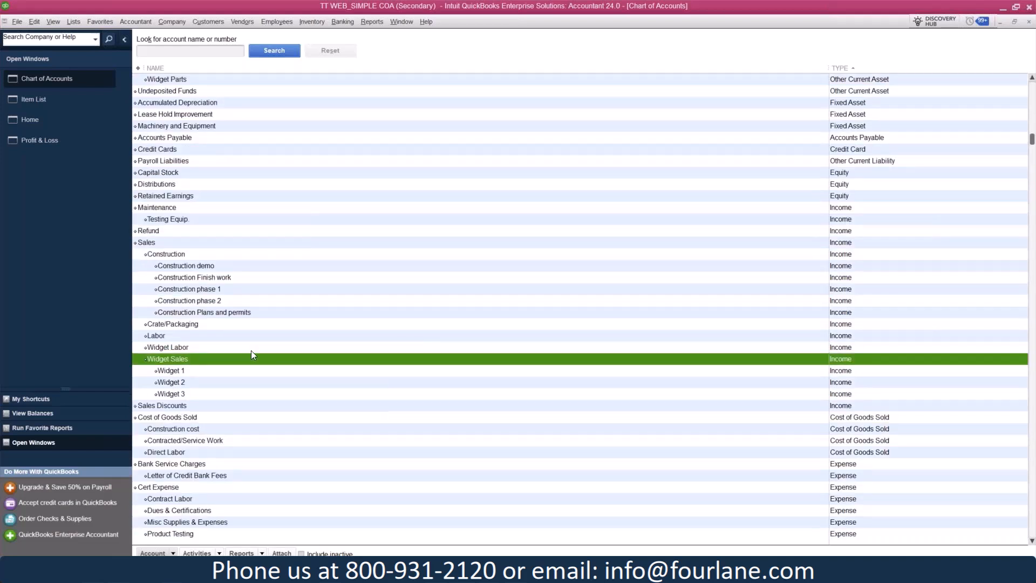
Examine the DD sales Rep - Sales Expense account and its subaccounts, from Advertising/Promotion through the Automobile Expense details
scroll(251, 351, down, 2)
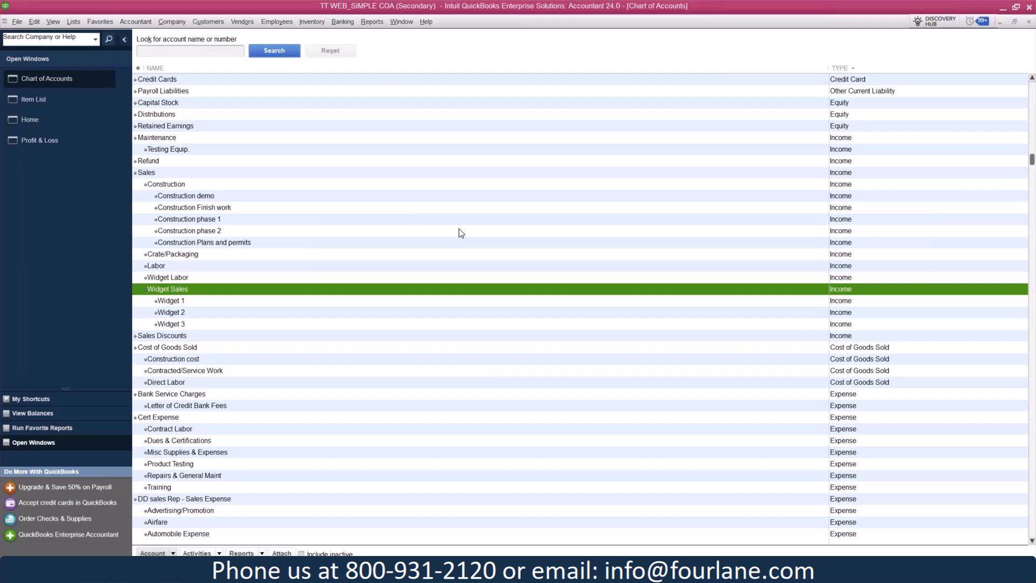
scroll(473, 289, down, 1)
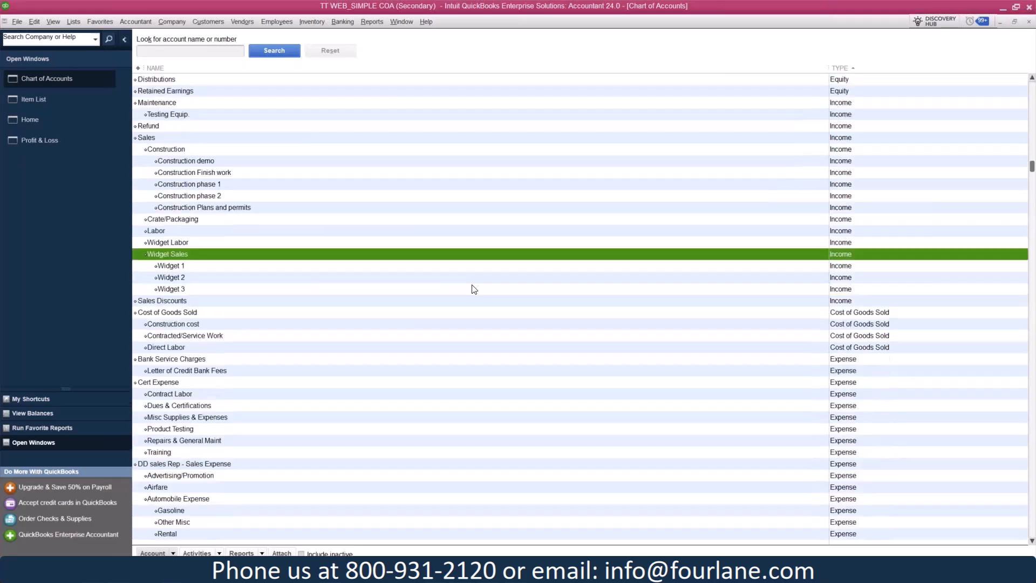
scroll(473, 288, down, 3)
scroll(508, 235, down, 3)
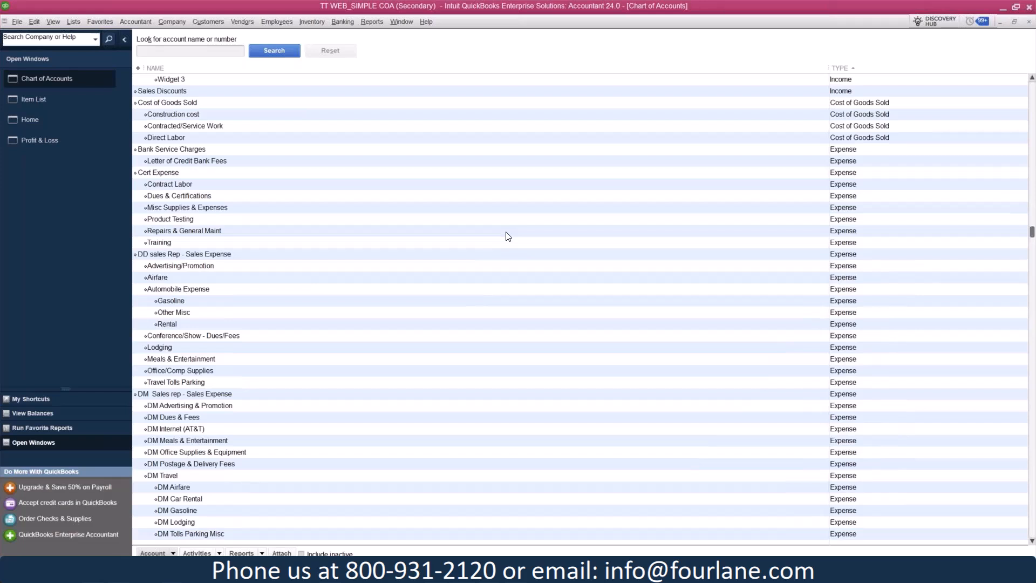
click(260, 254)
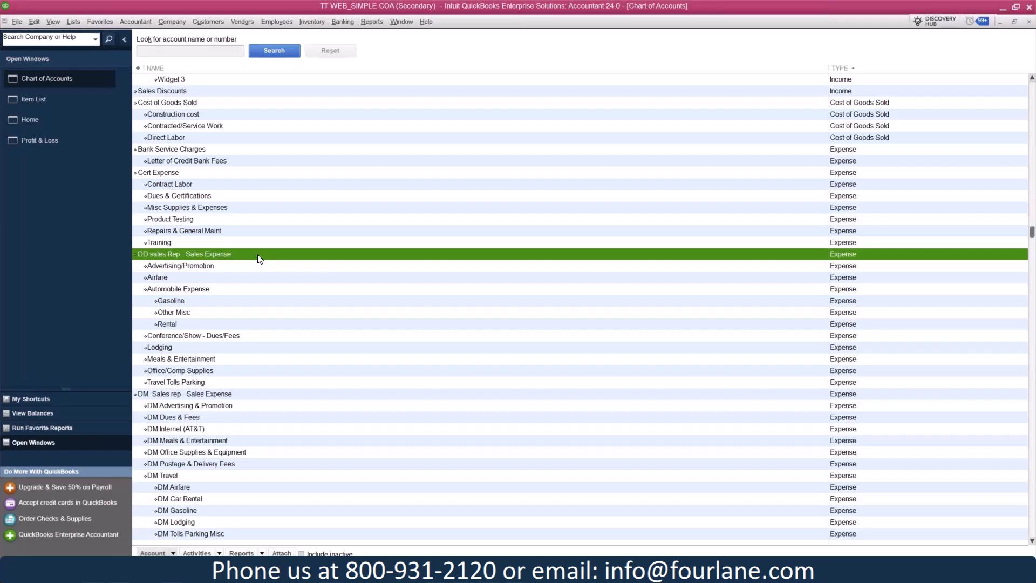
click(233, 266)
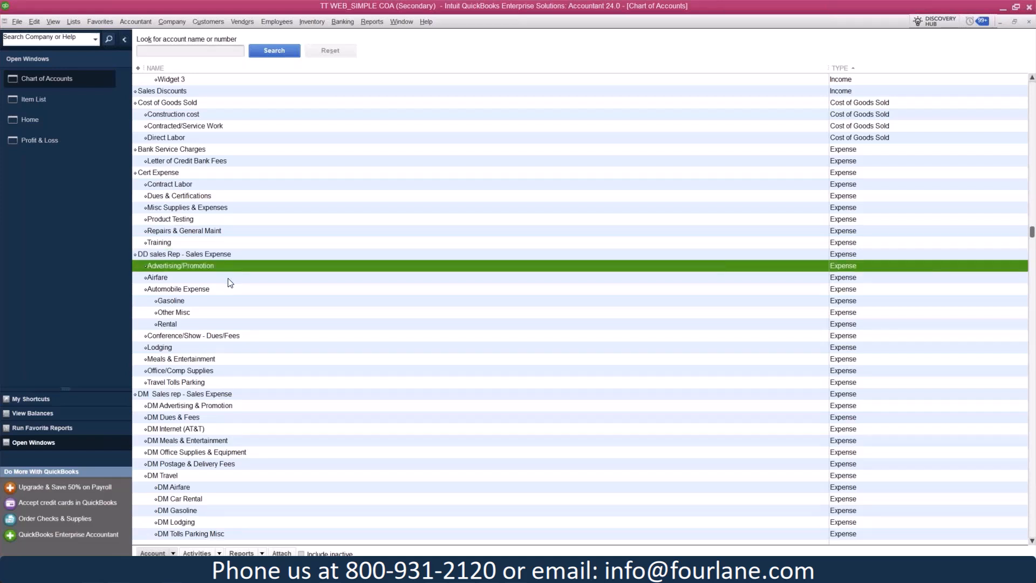
click(230, 278)
click(232, 289)
click(224, 302)
click(219, 313)
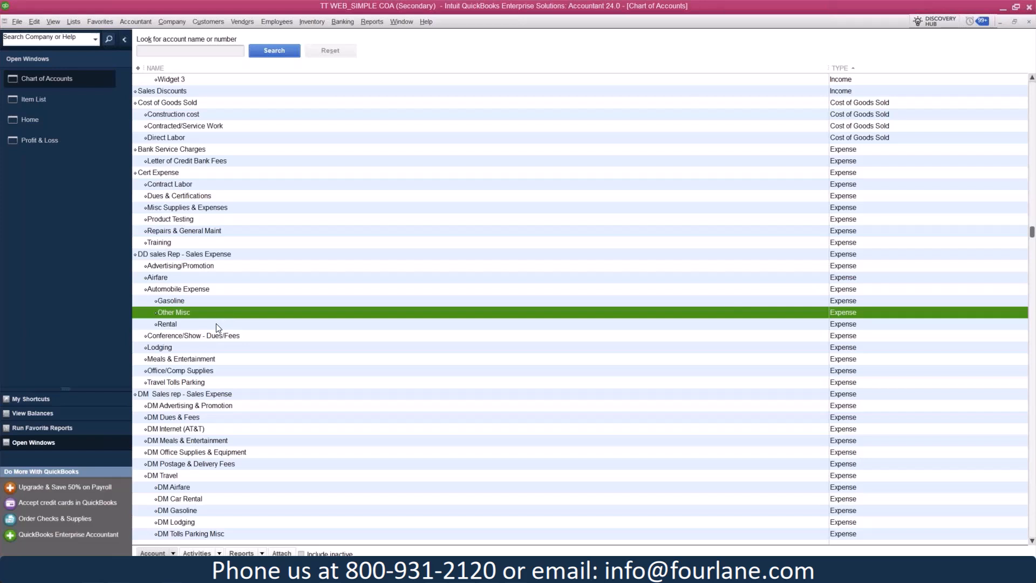
click(218, 324)
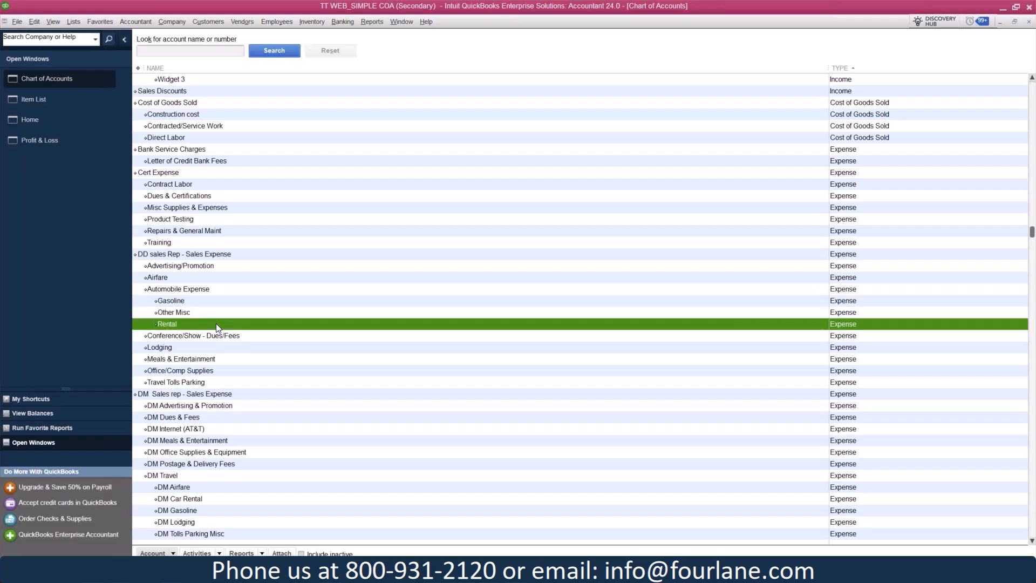
Compare the Advertising/Promotion subaccount under DD sales Rep - Sales Expense with DM Advertising & Promotion under DM Sales rep - Sales Expense
click(190, 397)
scroll(335, 337, down, 2)
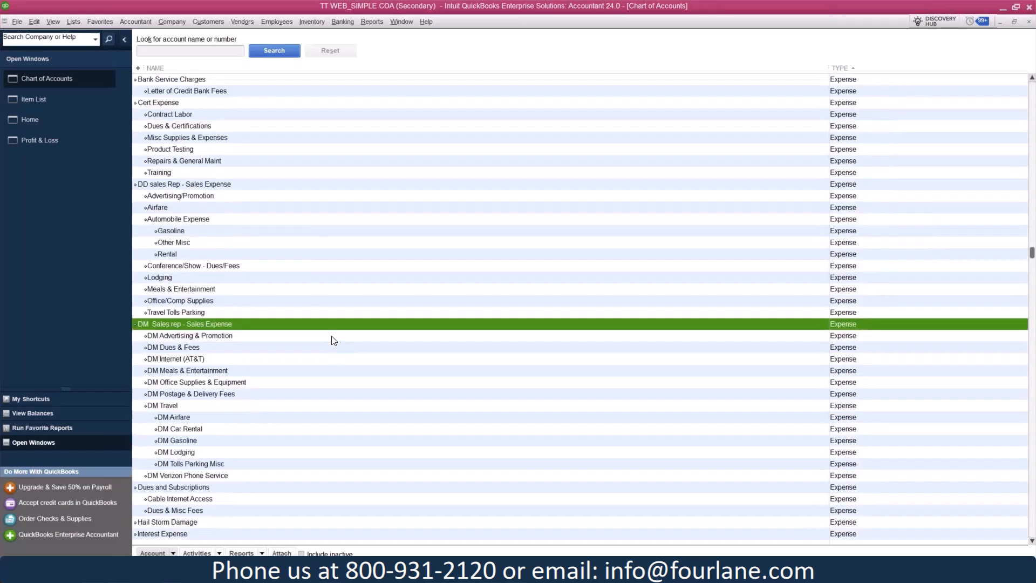
click(195, 198)
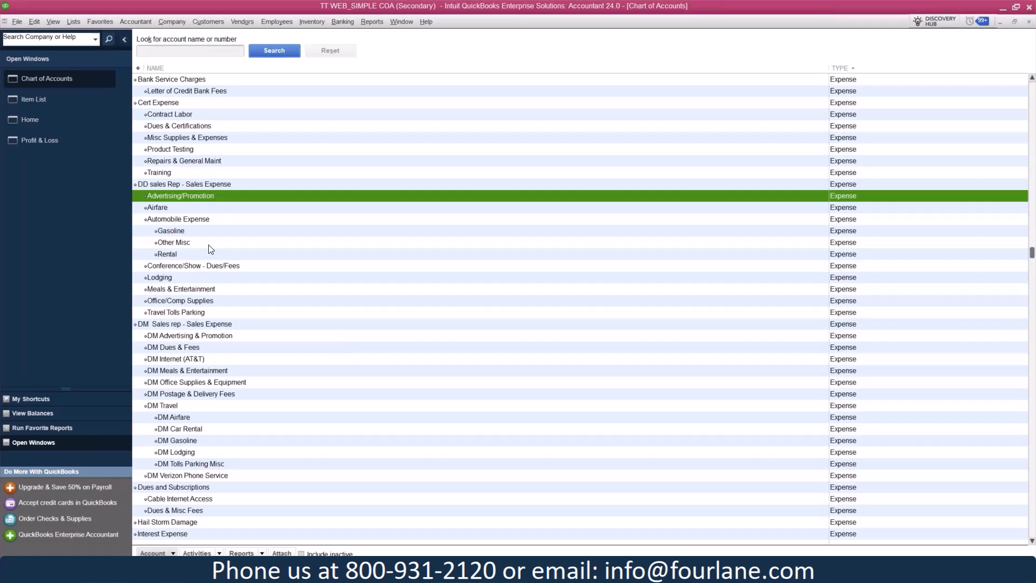
click(202, 339)
click(213, 197)
click(204, 337)
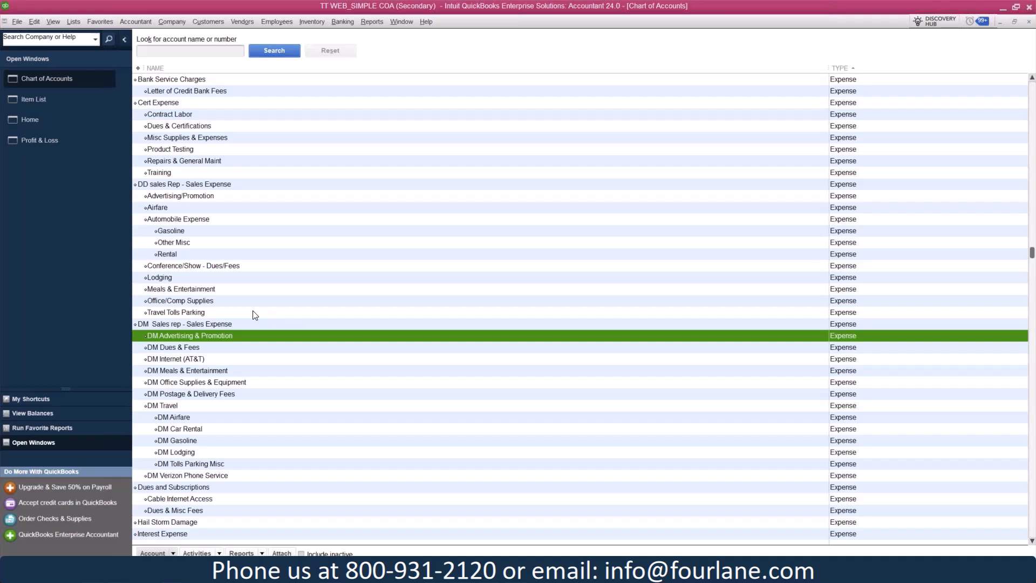
click(249, 199)
click(207, 337)
Examine the Professional Fees expense account and its subaccounts, including Accounting, Appraisal, Computer Support and Consulting
scroll(205, 340, down, 8)
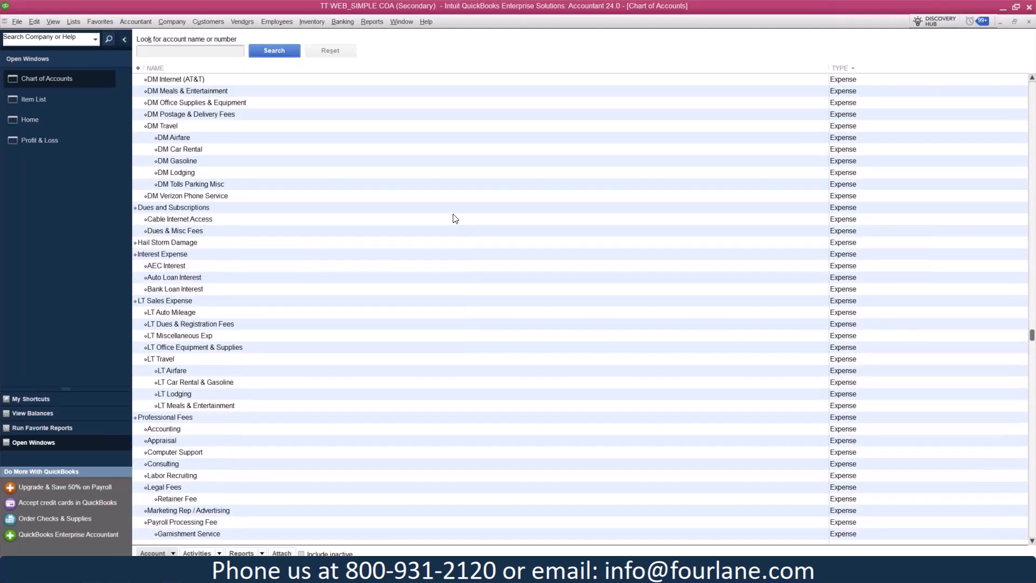
scroll(455, 218, down, 4)
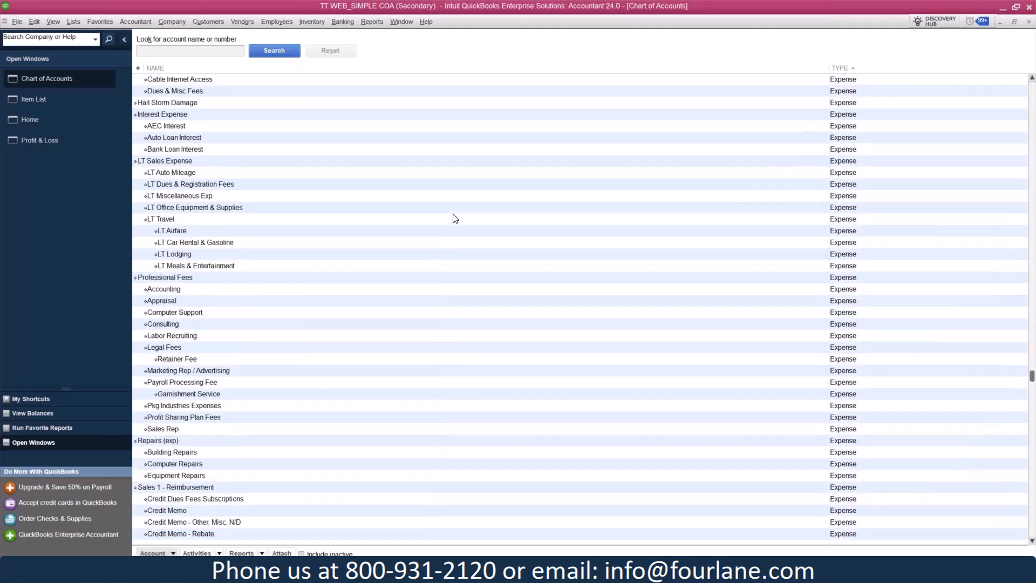
scroll(455, 218, down, 2)
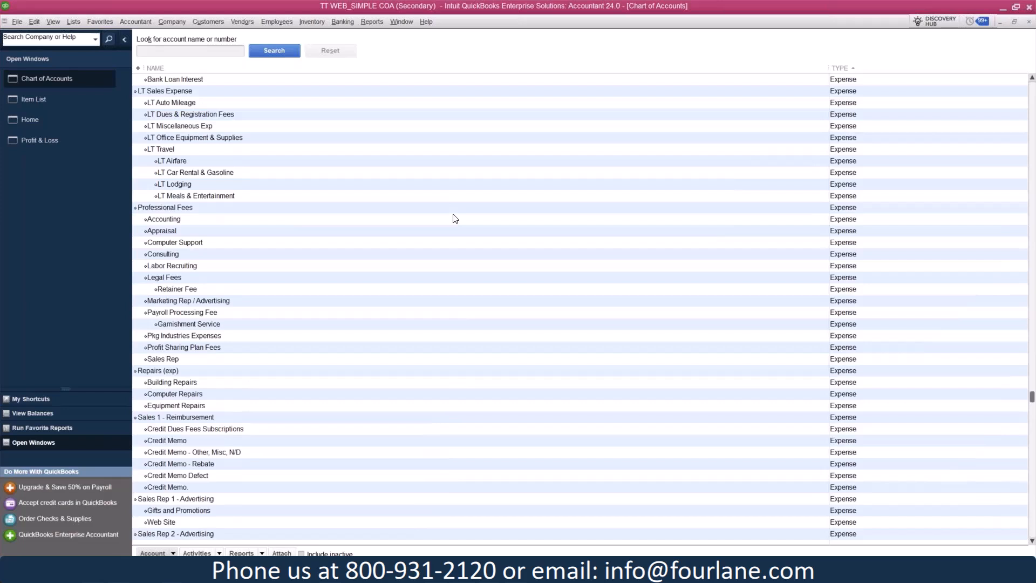
click(207, 211)
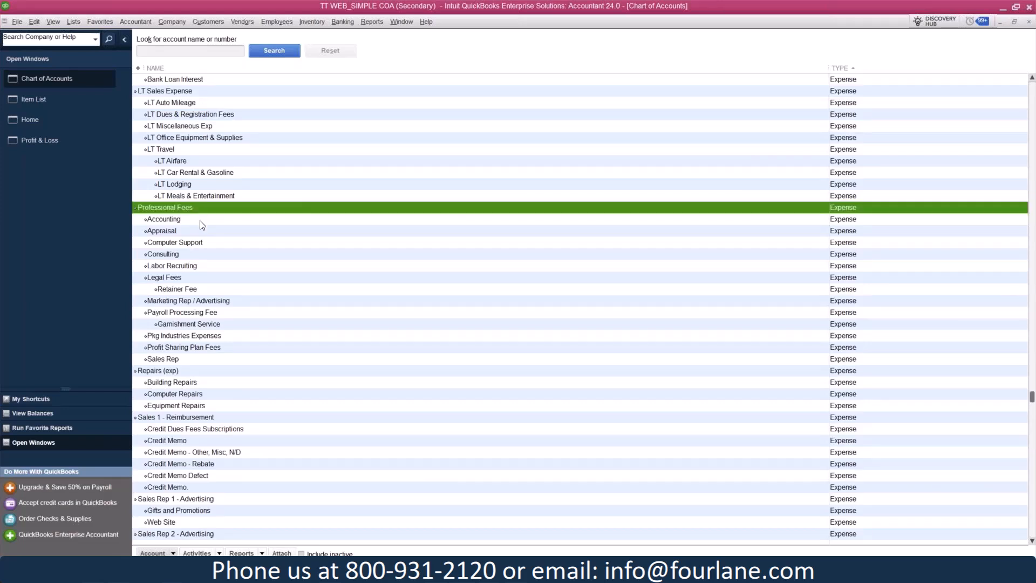
click(200, 221)
click(196, 232)
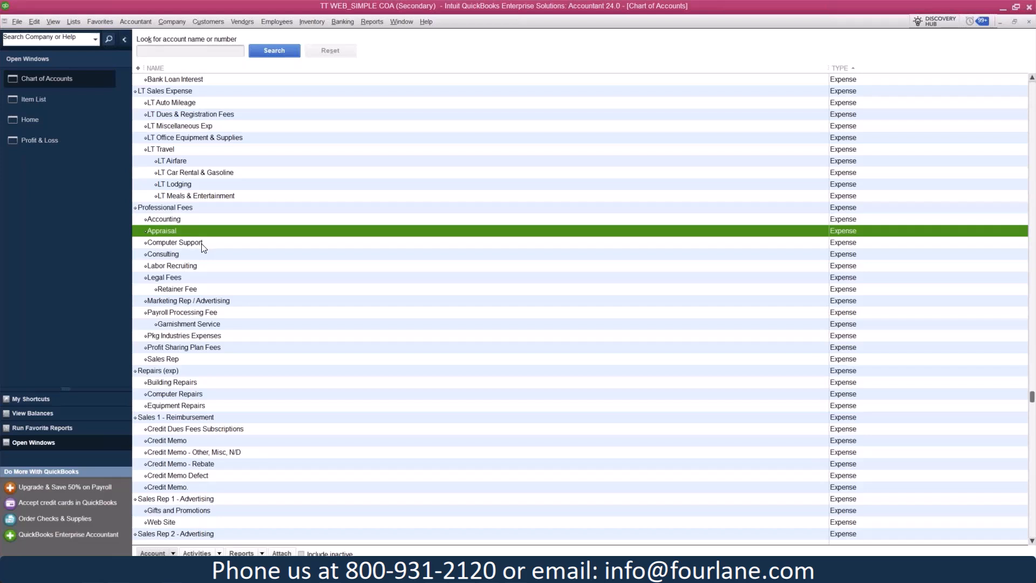
click(201, 244)
click(204, 256)
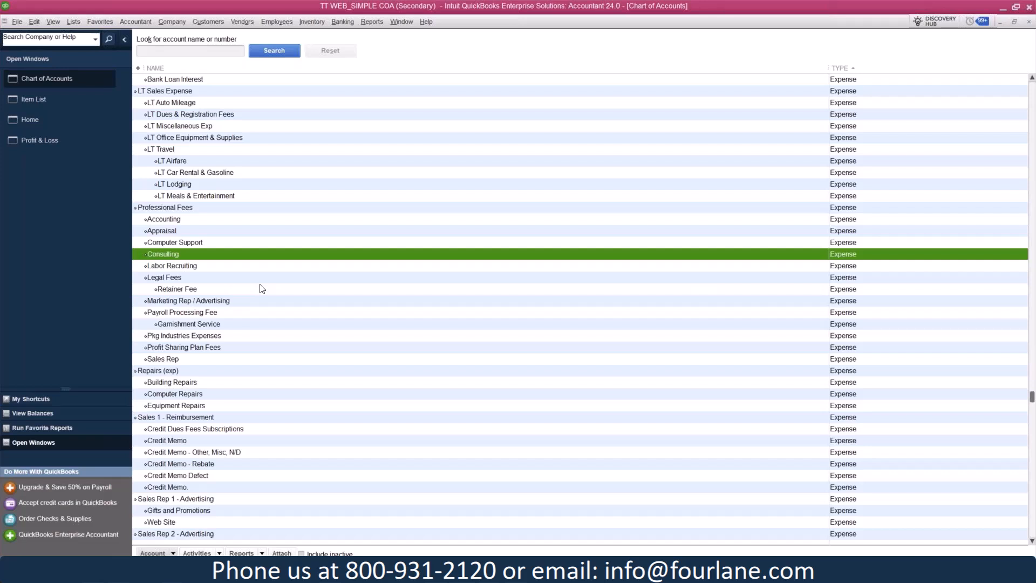
click(224, 207)
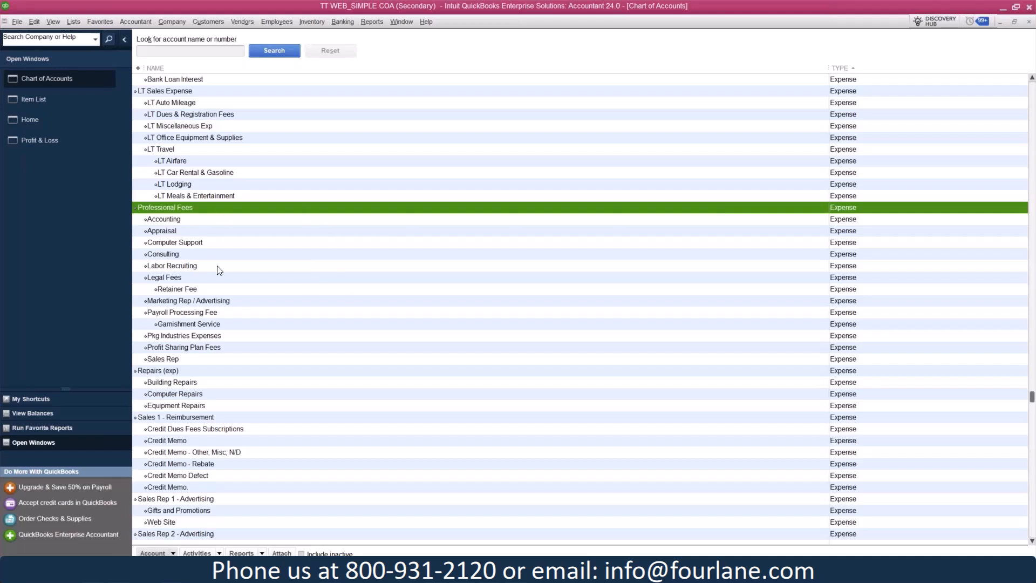
click(216, 221)
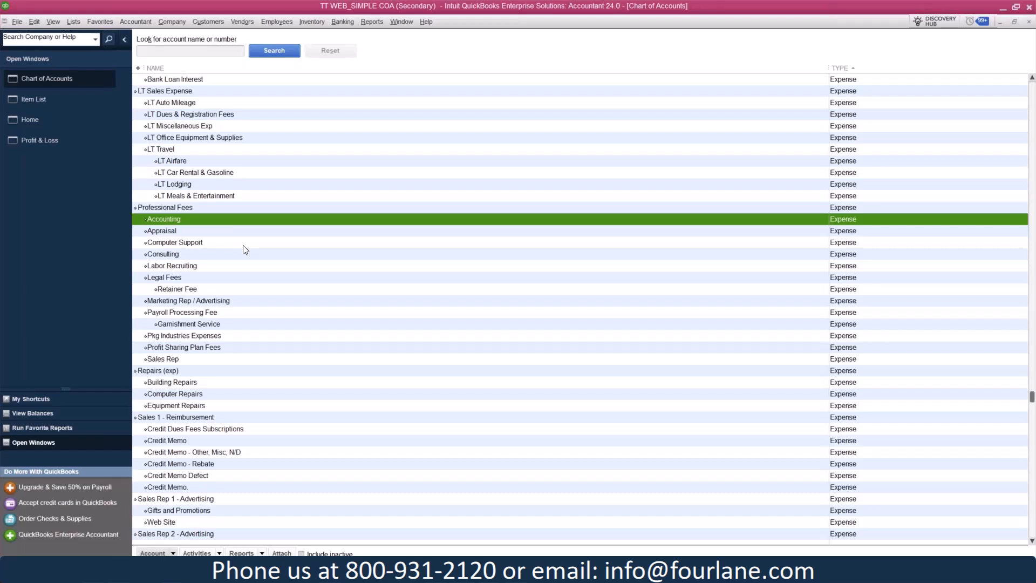
click(225, 255)
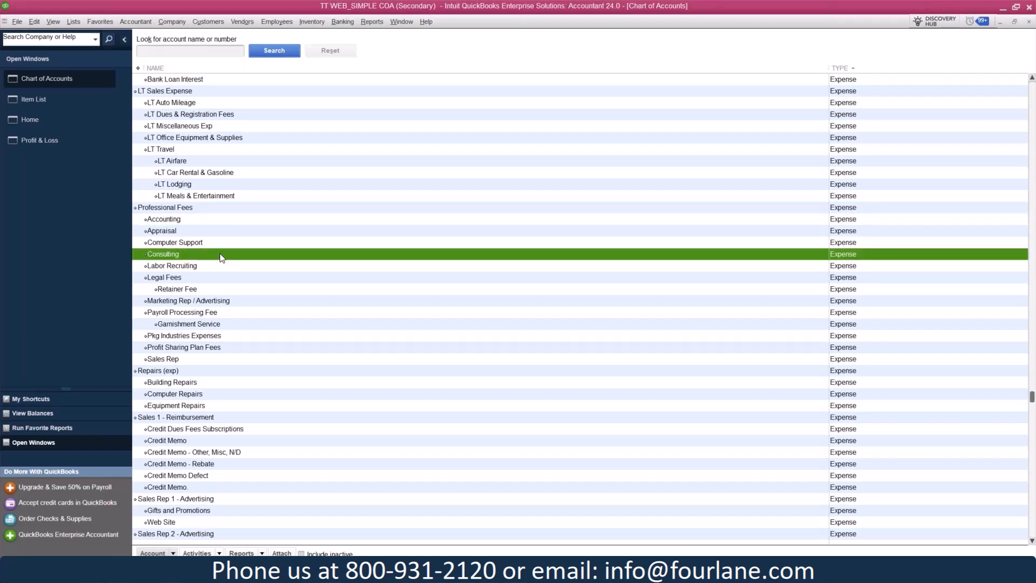
click(210, 221)
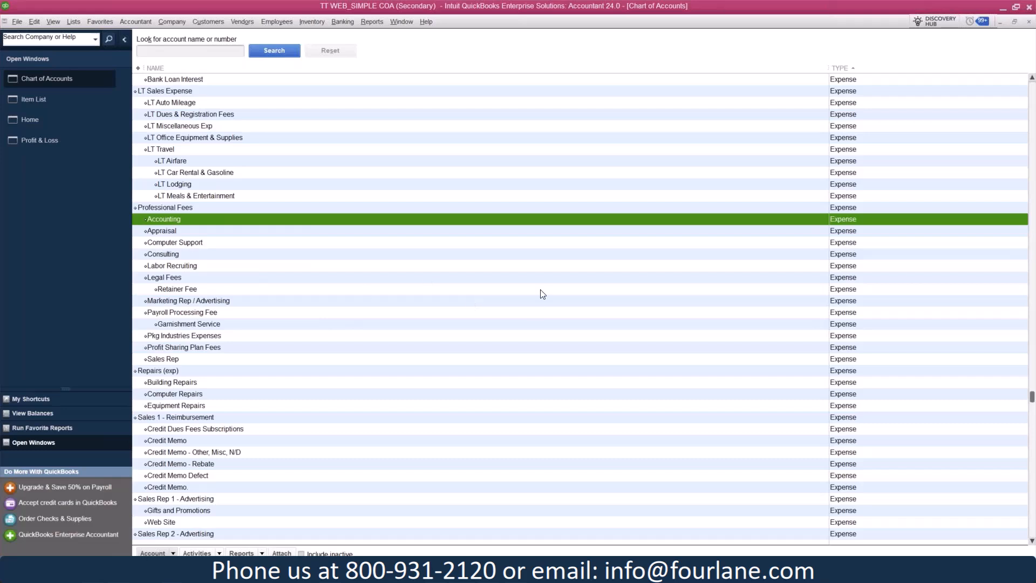
Examine the remaining expense accounts, including Repairs, the sales rep accounts, Telephone and Travel & Ent
scroll(542, 294, down, 5)
scroll(542, 294, down, 3)
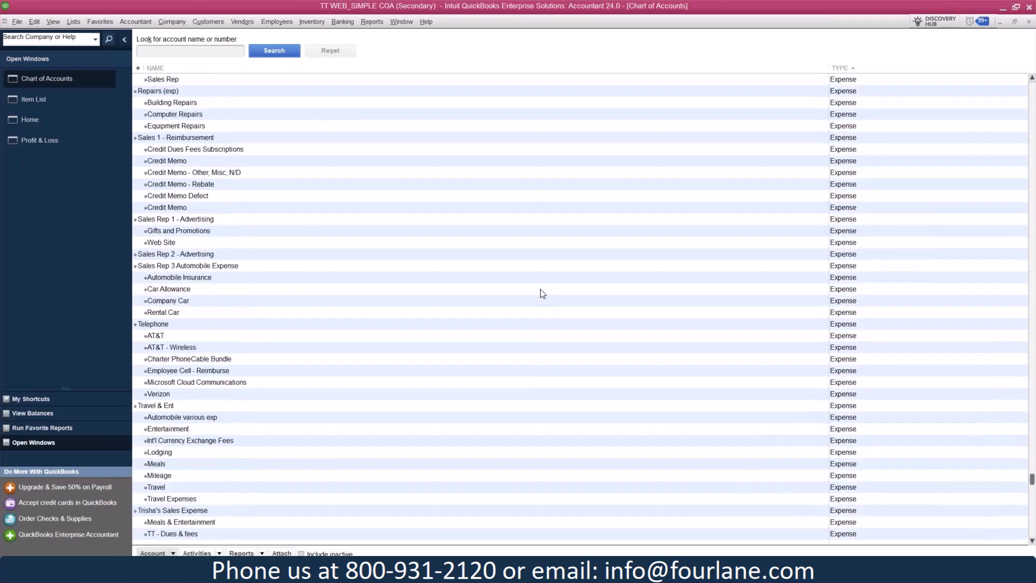
scroll(542, 293, down, 3)
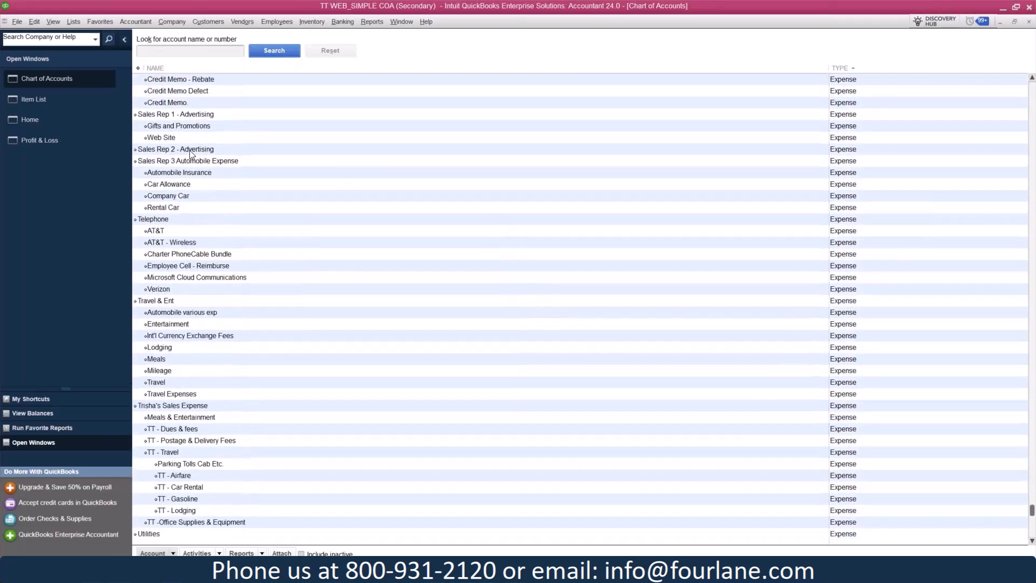
Bring up the Profit & Loss report and expand the Maintenance income account
click(47, 142)
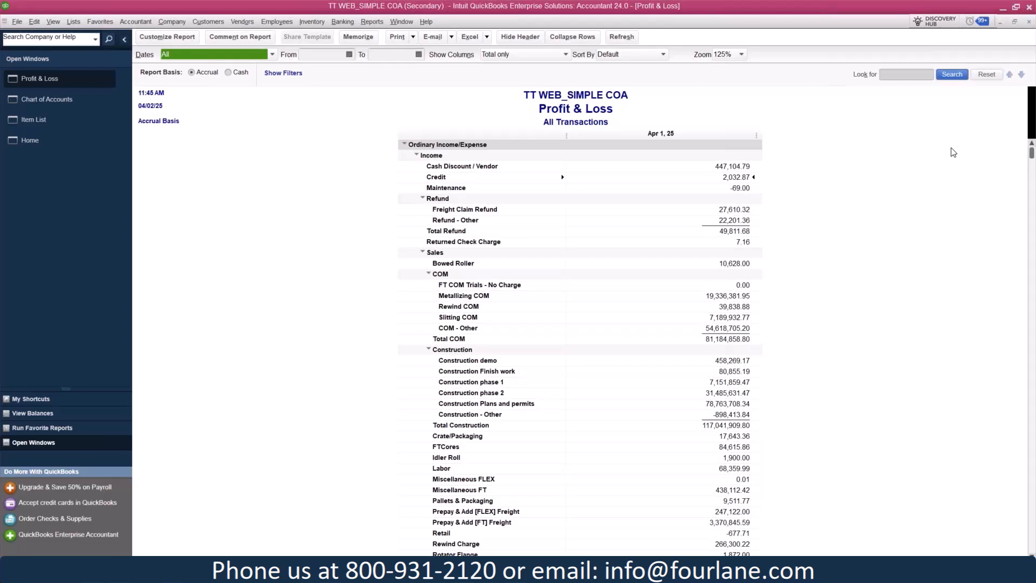
click(471, 166)
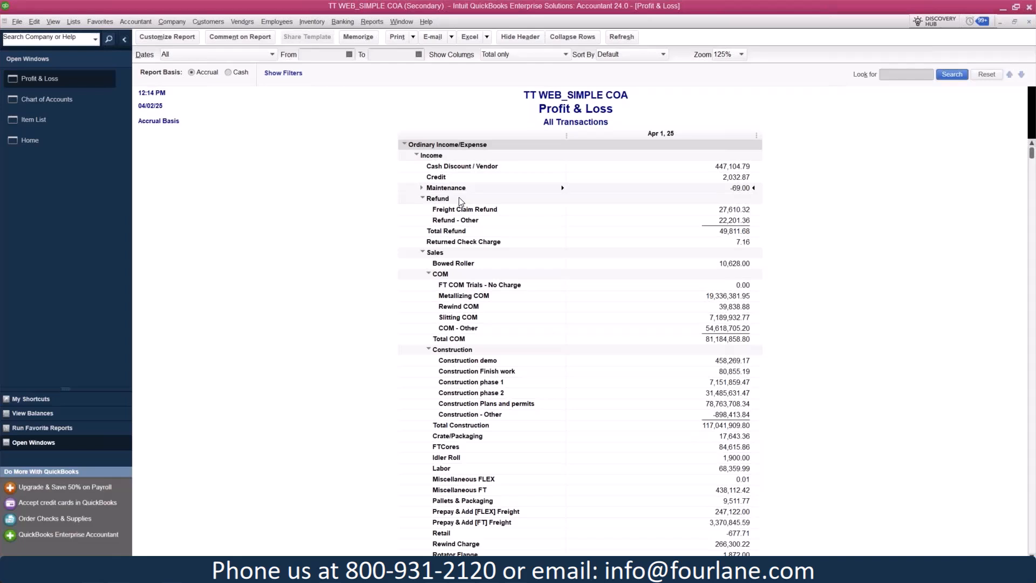
click(421, 189)
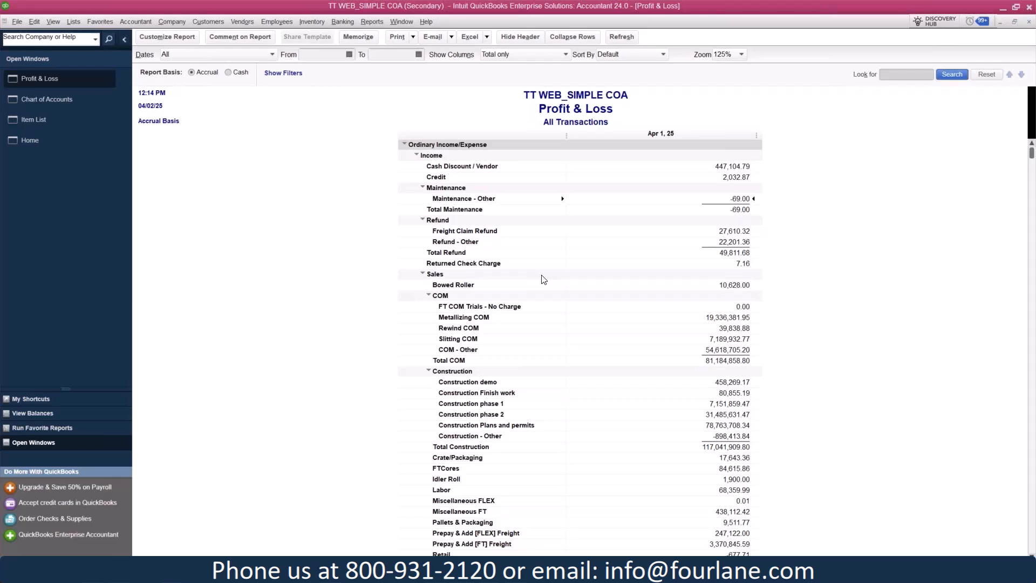
Examine the report's income section, from Refund and the Sales subaccounts for COM and Construction through Widget Sales and Total Income
scroll(545, 278, down, 2)
scroll(698, 269, down, 2)
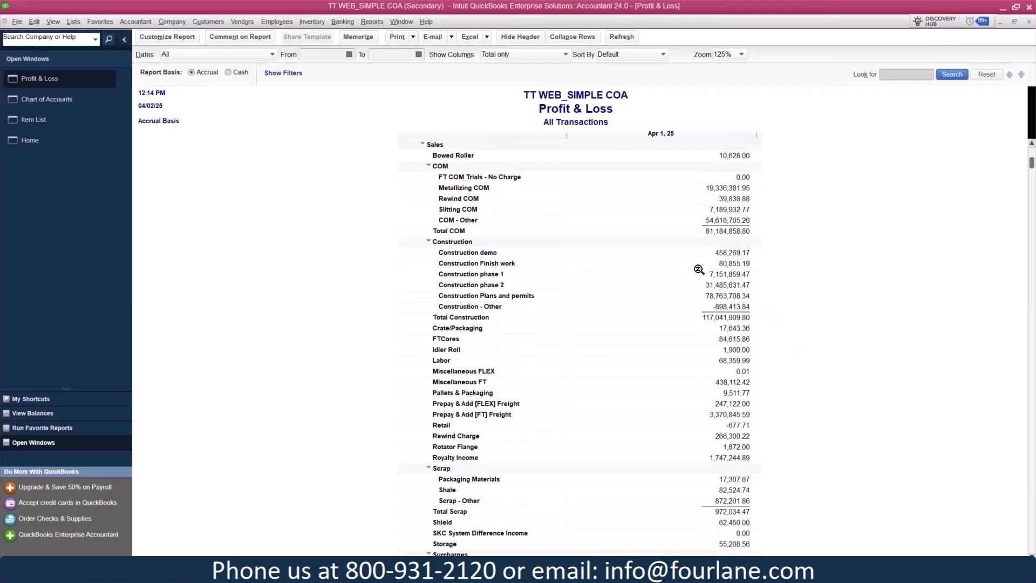
scroll(545, 417, up, 2)
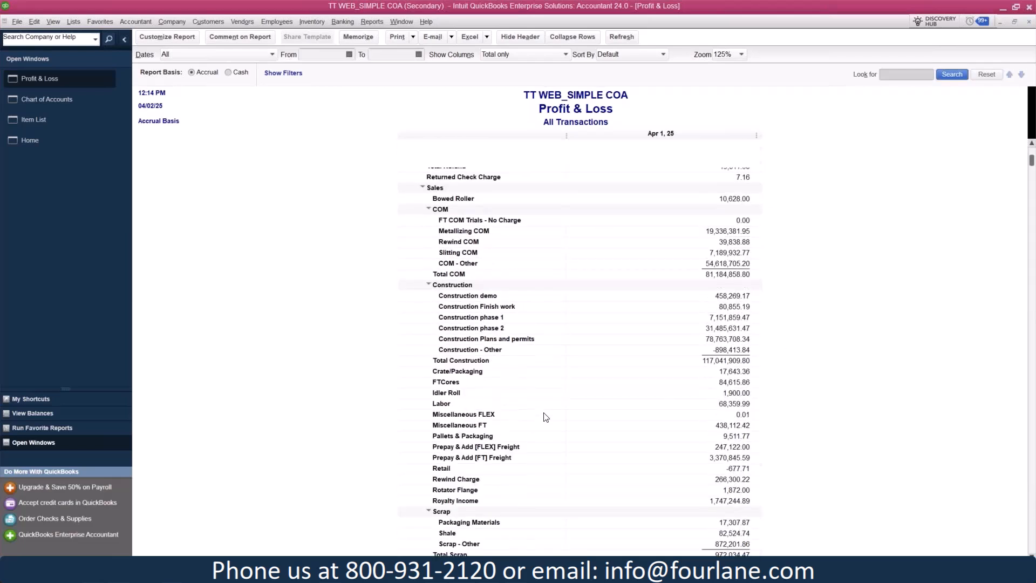
scroll(545, 417, up, 1)
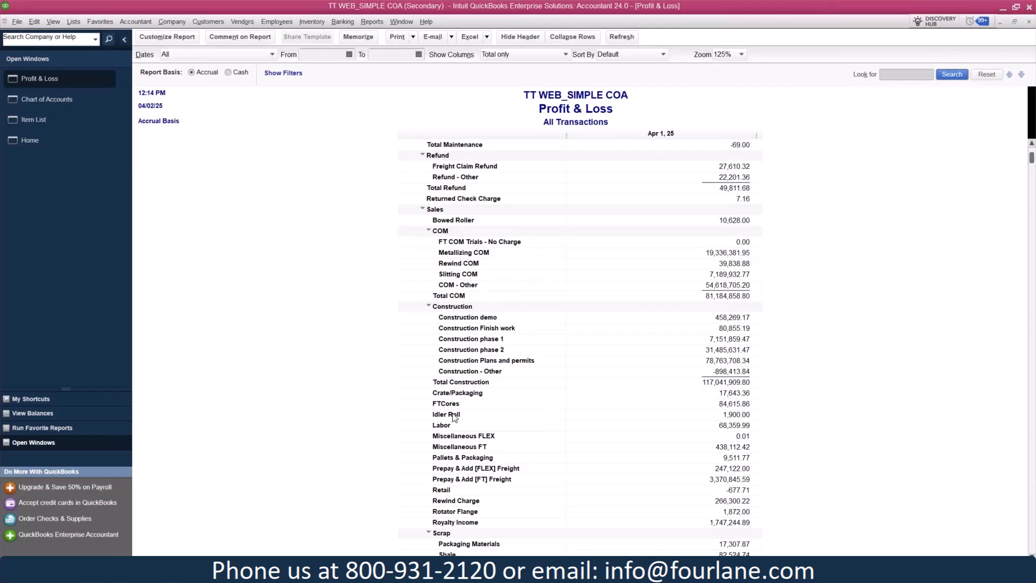
scroll(532, 359, up, 3)
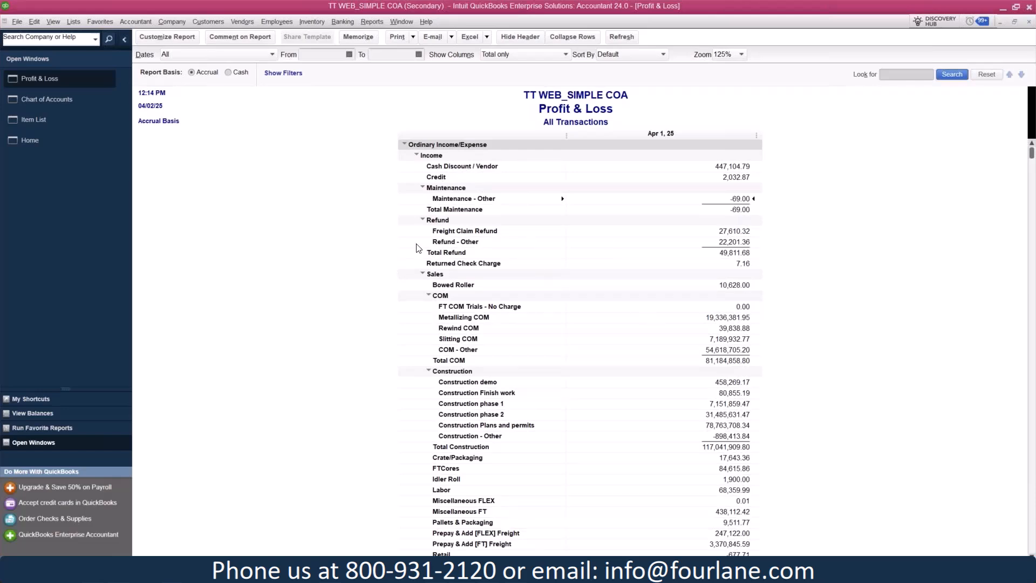
scroll(599, 371, down, 4)
scroll(711, 383, down, 10)
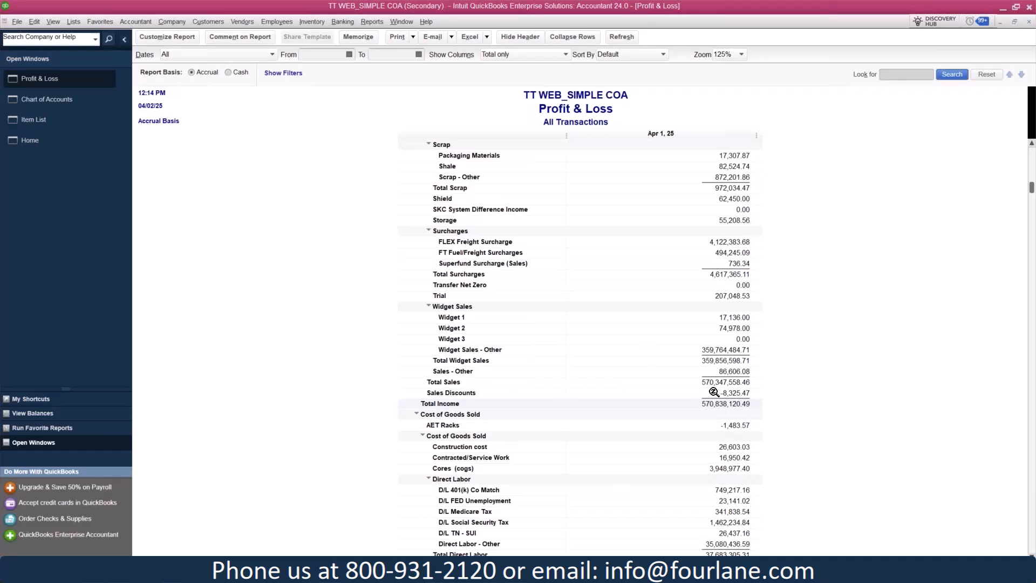
scroll(714, 392, up, 12)
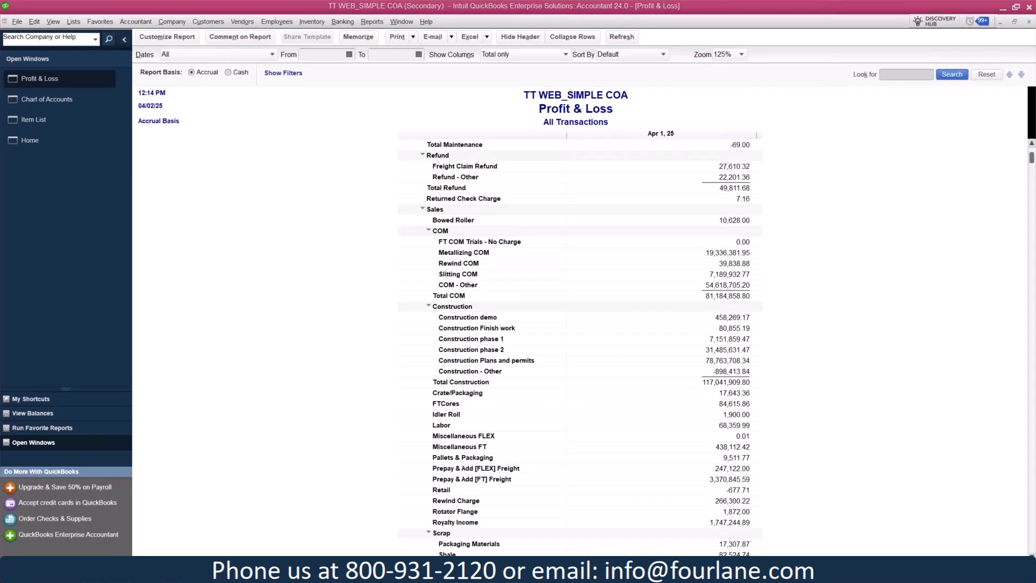
Switch to the Sample Rock Castle Construction company file and open its Class List
mouse_move(461, 571)
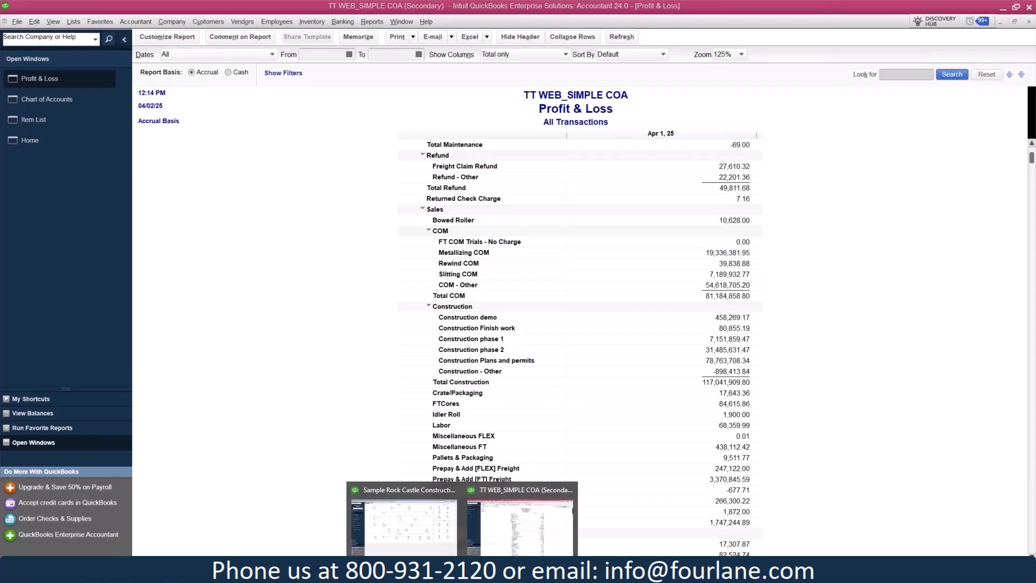
click(410, 534)
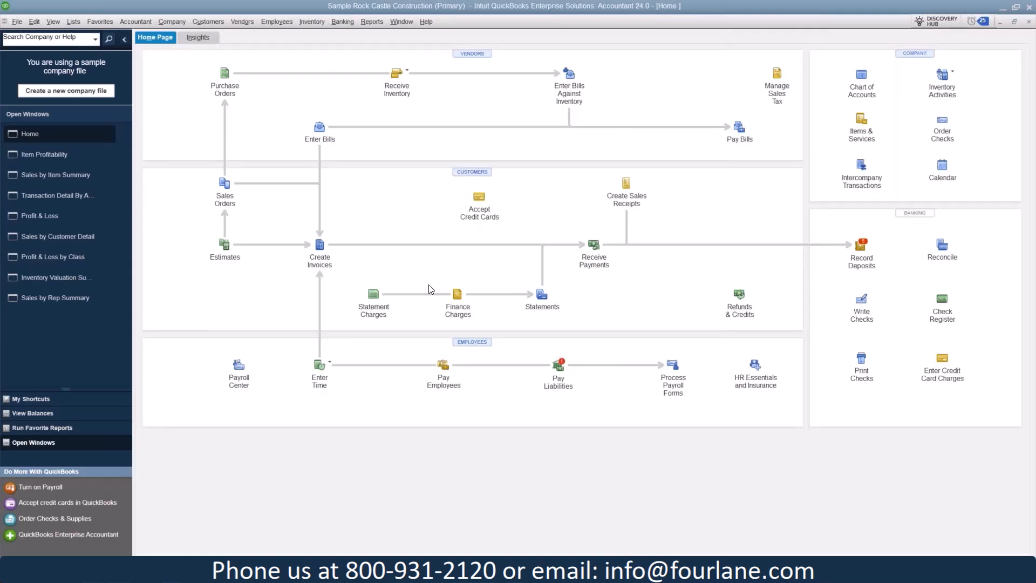
click(72, 25)
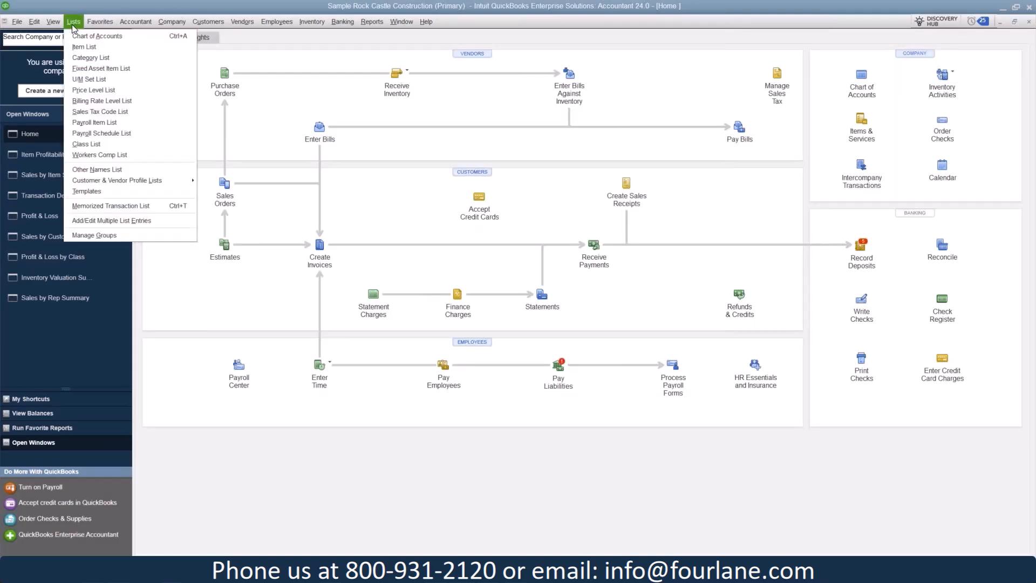
click(104, 144)
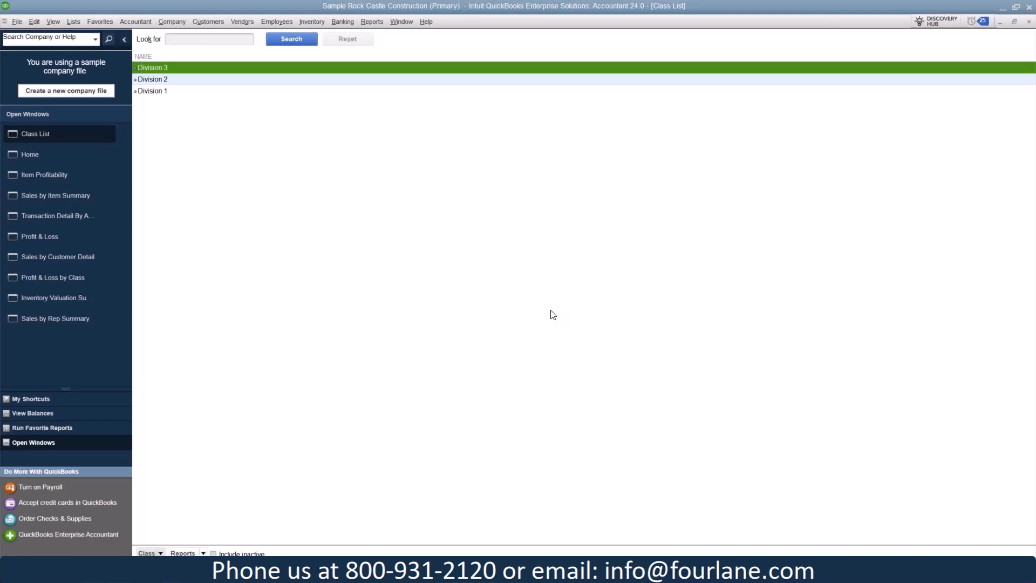
Check the class tracking option in the company's Accounting preferences, and close the preferences without changes
click(34, 21)
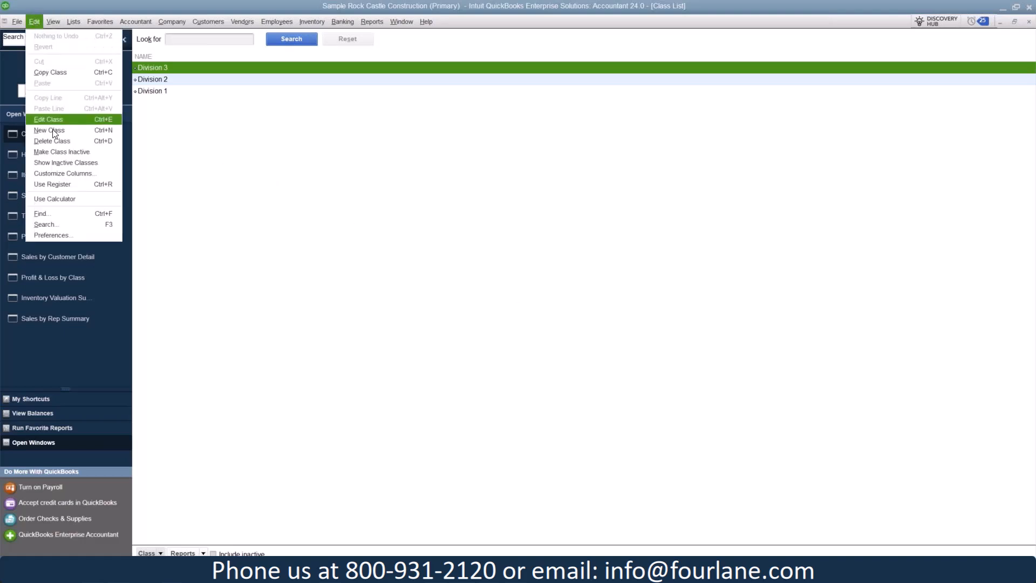
click(60, 230)
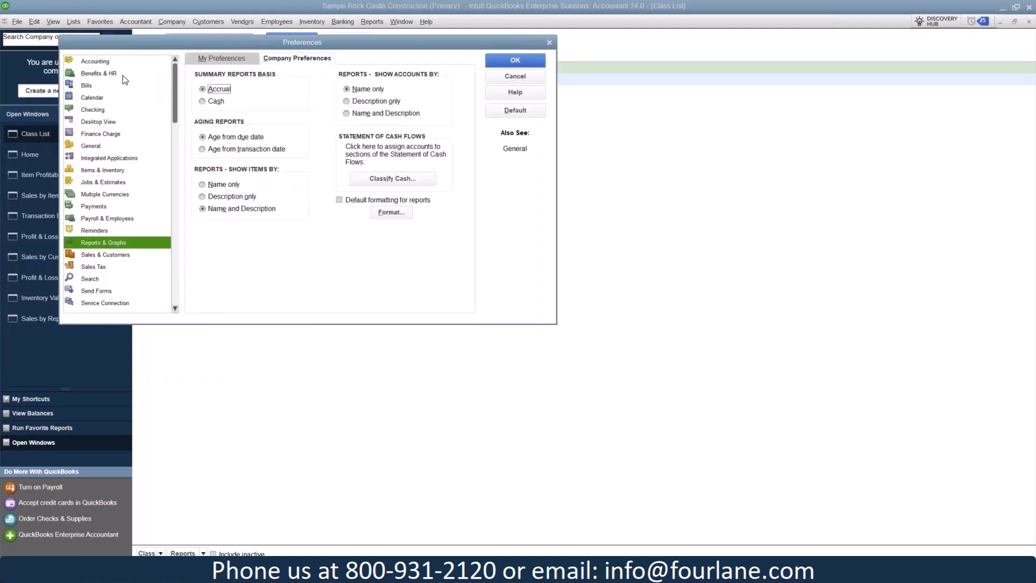
click(102, 62)
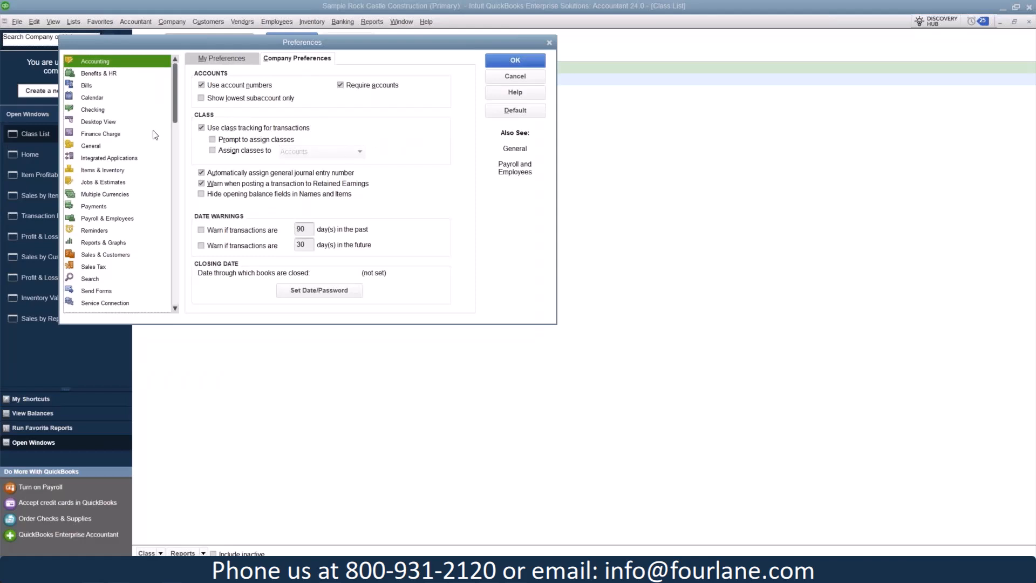
click(539, 76)
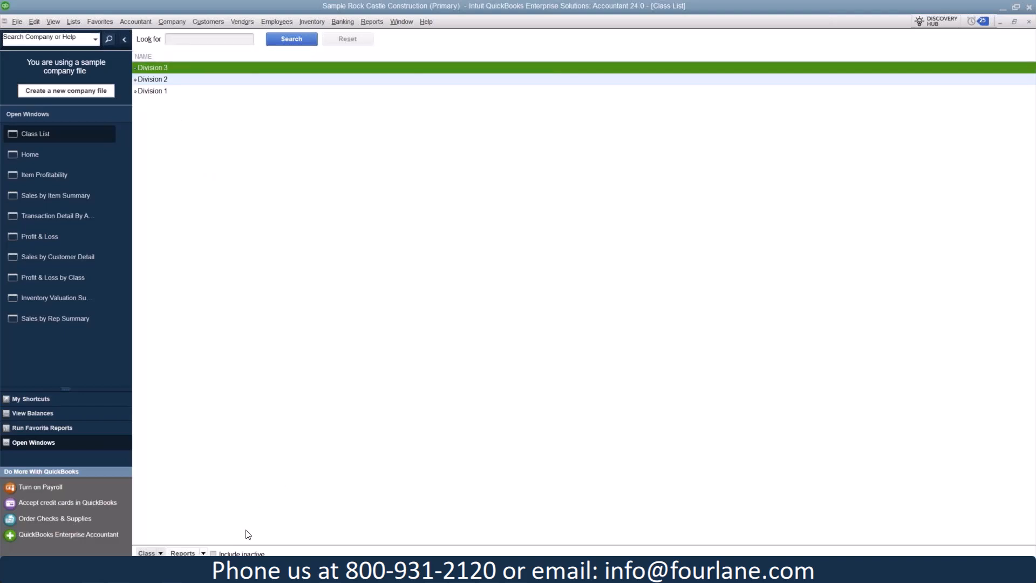
Include inactive classes in the Class List and reactivate New Construction, Remodel and Overhead
click(240, 554)
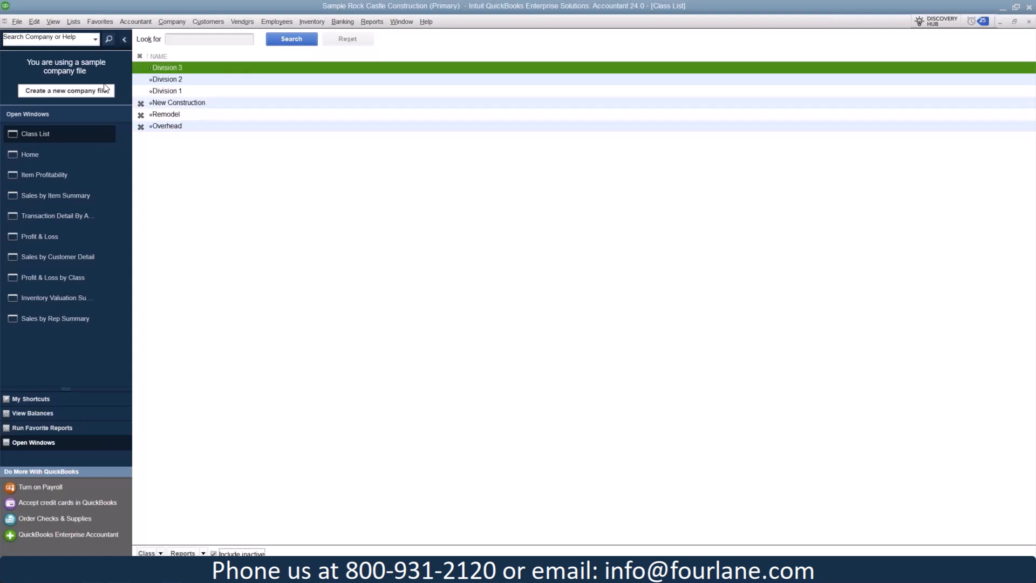
click(141, 105)
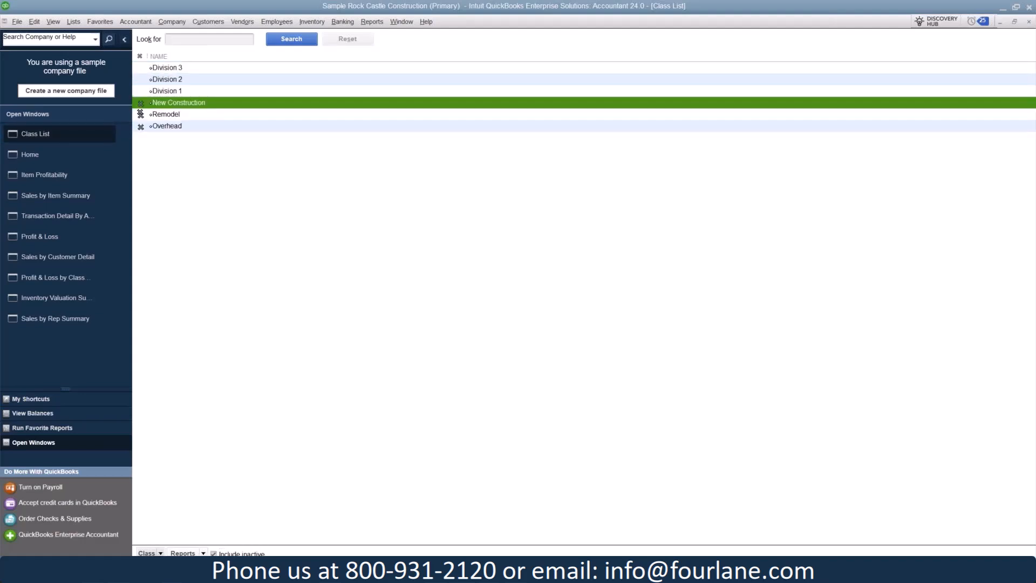
click(141, 114)
click(141, 125)
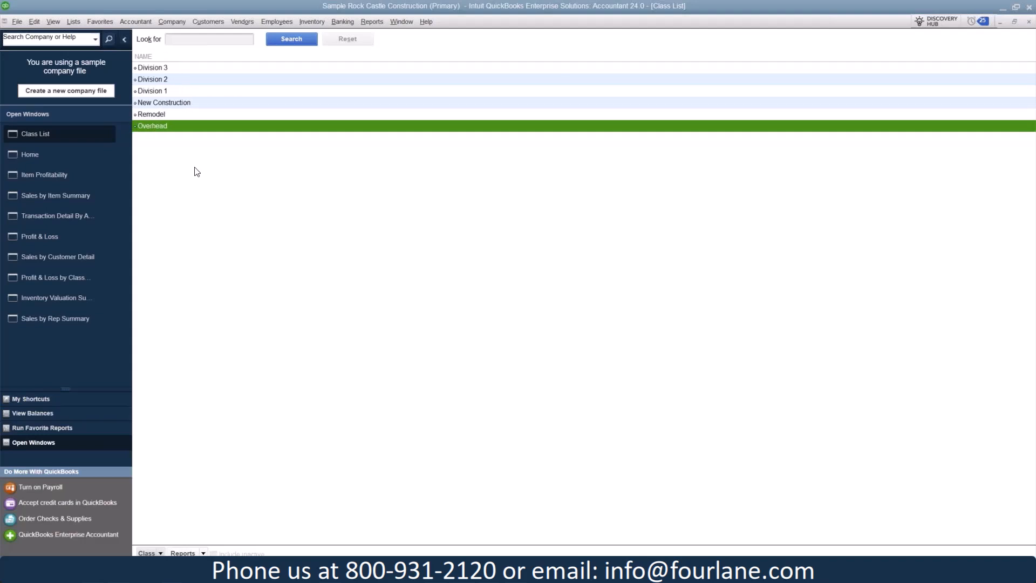
Review the Profit & Loss report and compare it with the Profit & Loss by Class report
click(88, 237)
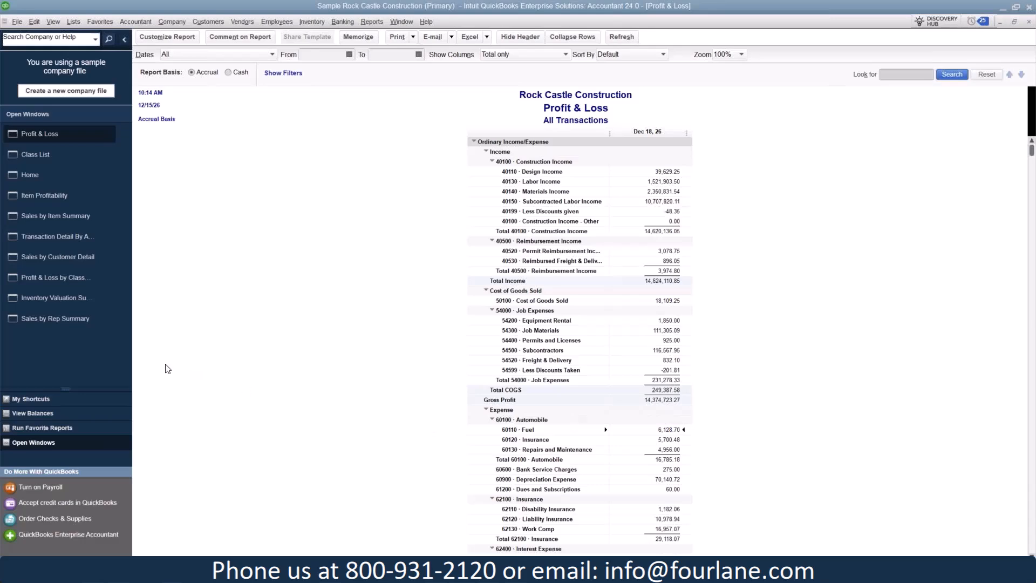
click(59, 278)
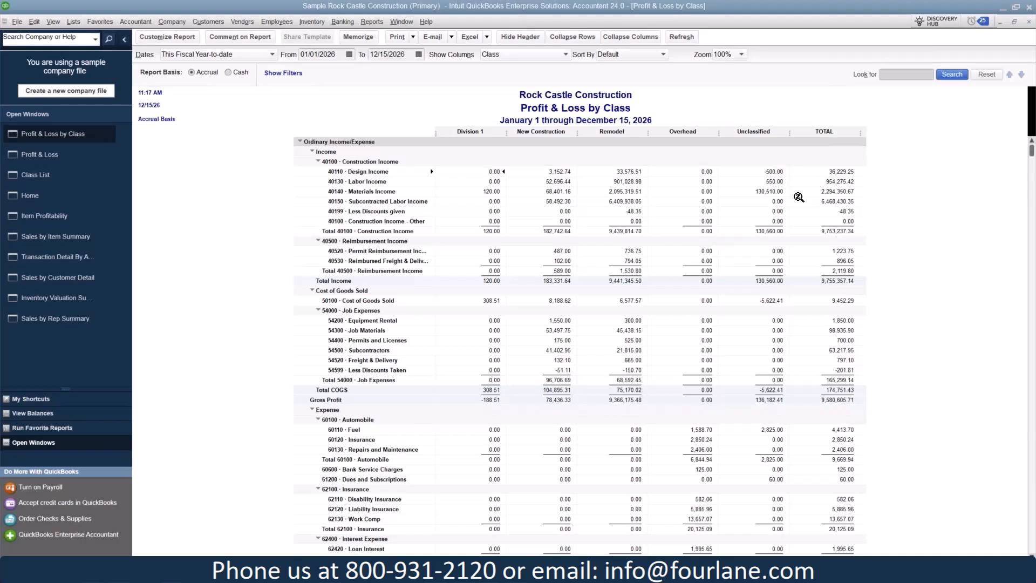
Add a new top-level class named Location to the Class List
click(44, 175)
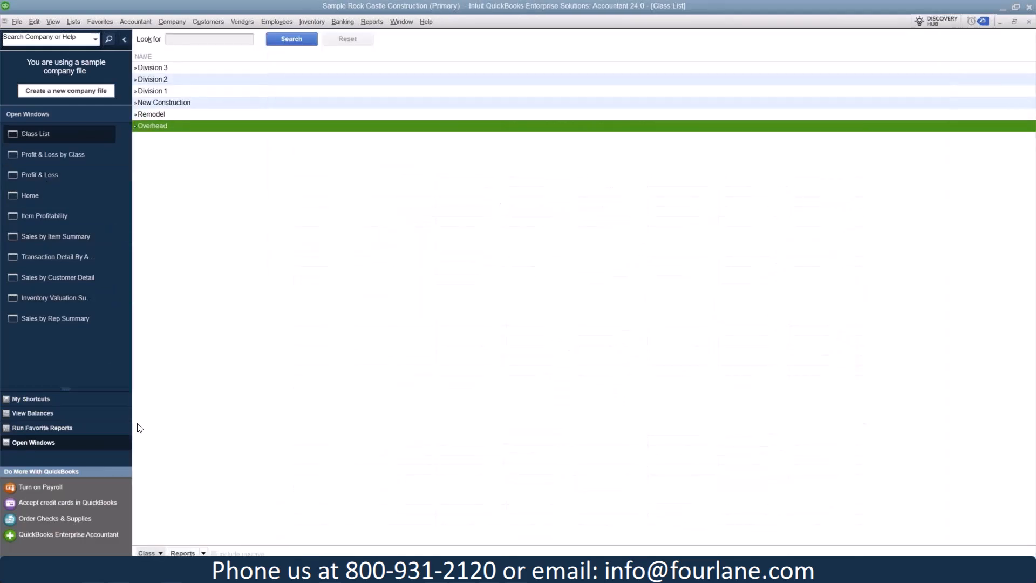
click(147, 553)
click(163, 410)
text(Location)
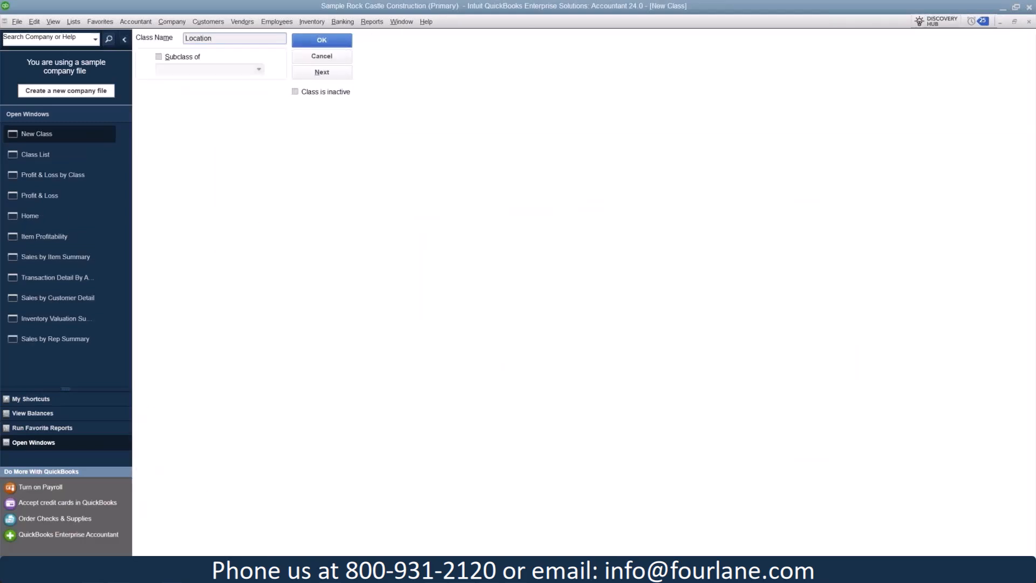
click(334, 43)
right_click(218, 68)
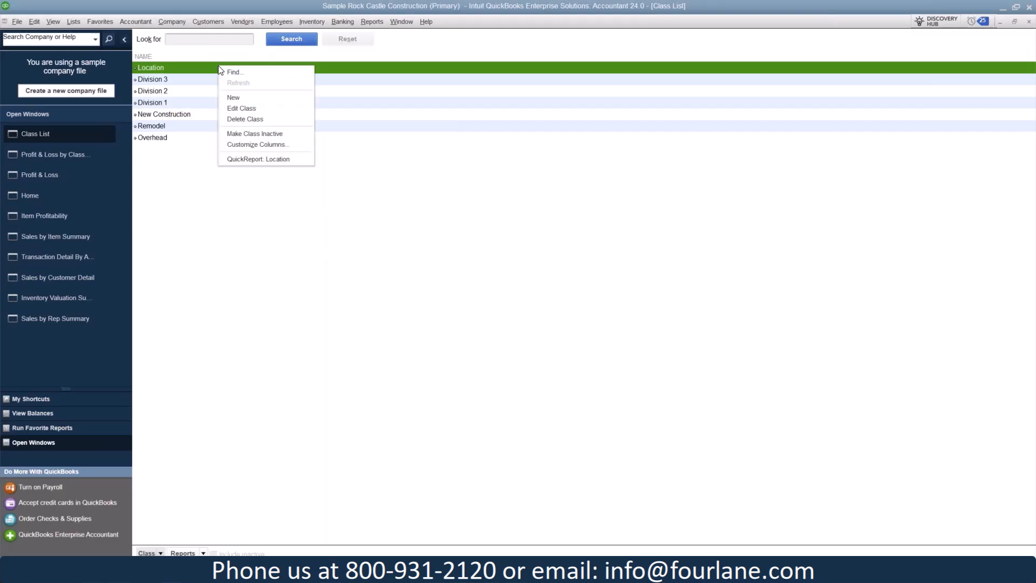
click(207, 276)
Add a class named division as a subclass of Location
click(147, 553)
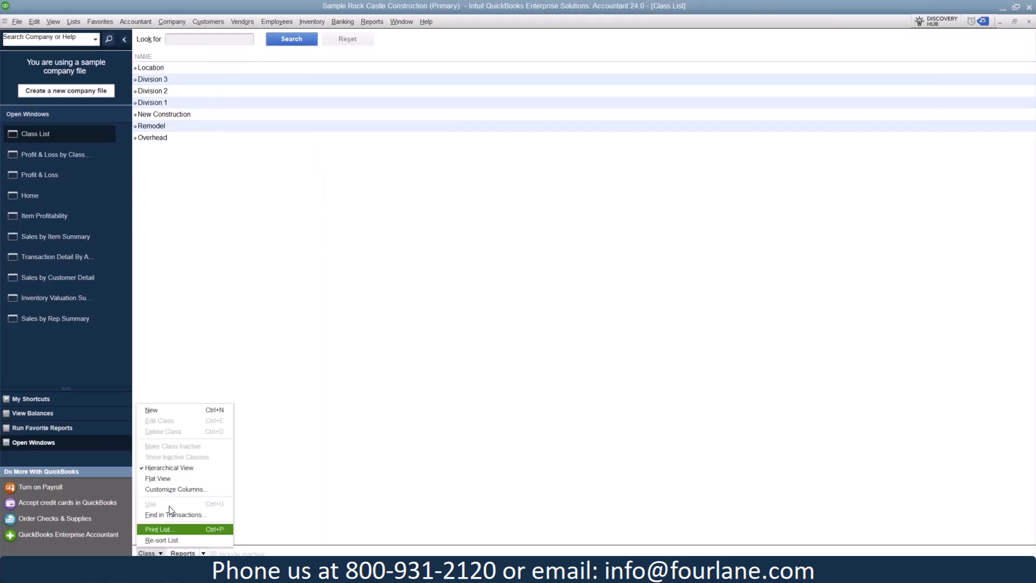
click(173, 414)
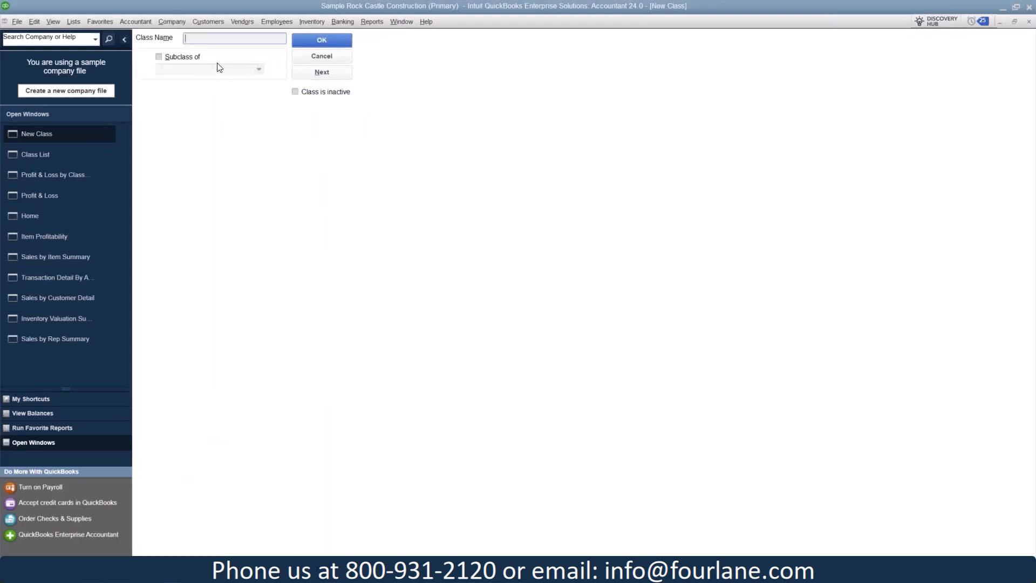
text(division)
click(187, 57)
click(259, 69)
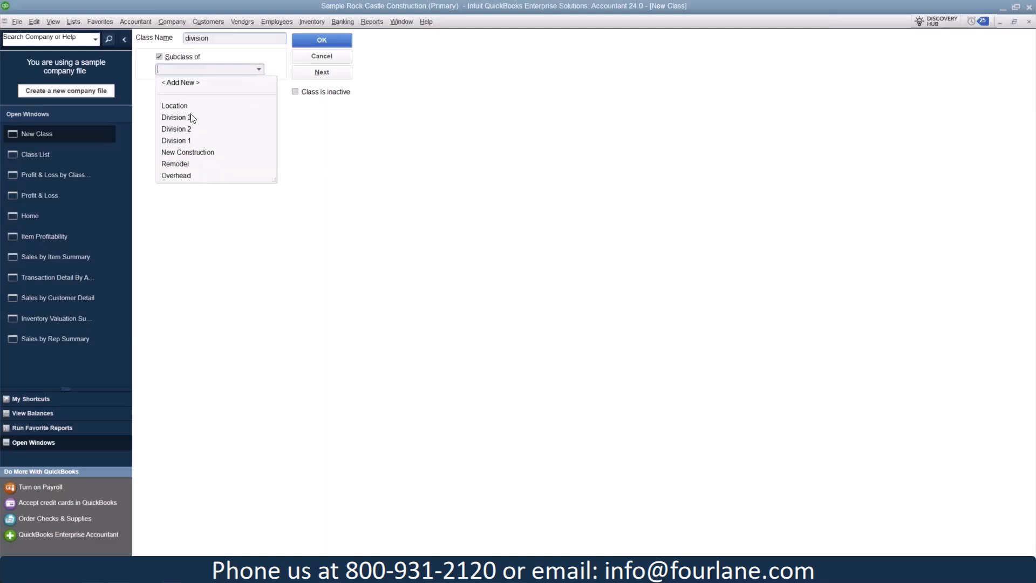
click(213, 106)
click(312, 43)
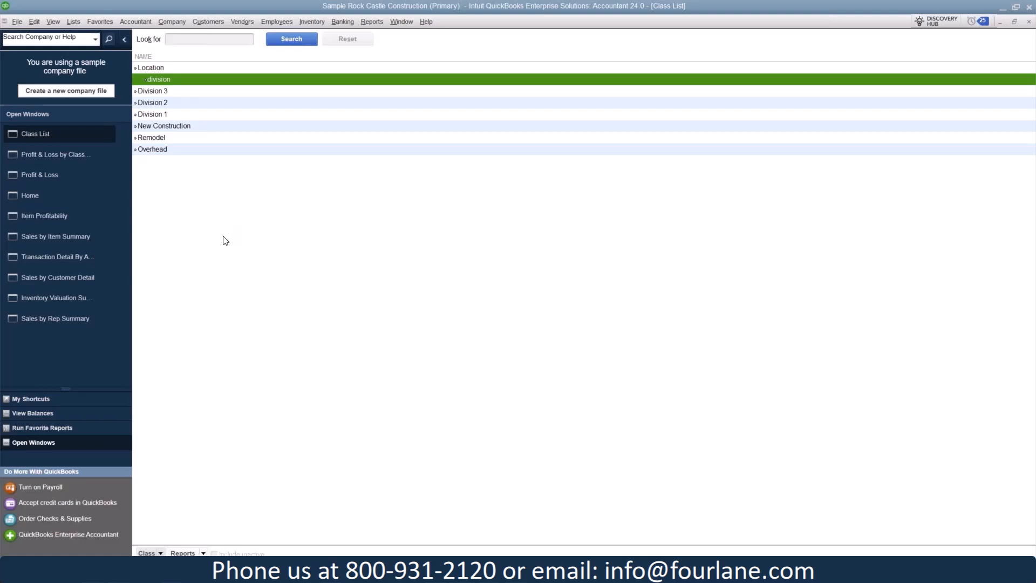
Open the Customer Type List to review its types, and look over the other customer and vendor profile lists
click(74, 22)
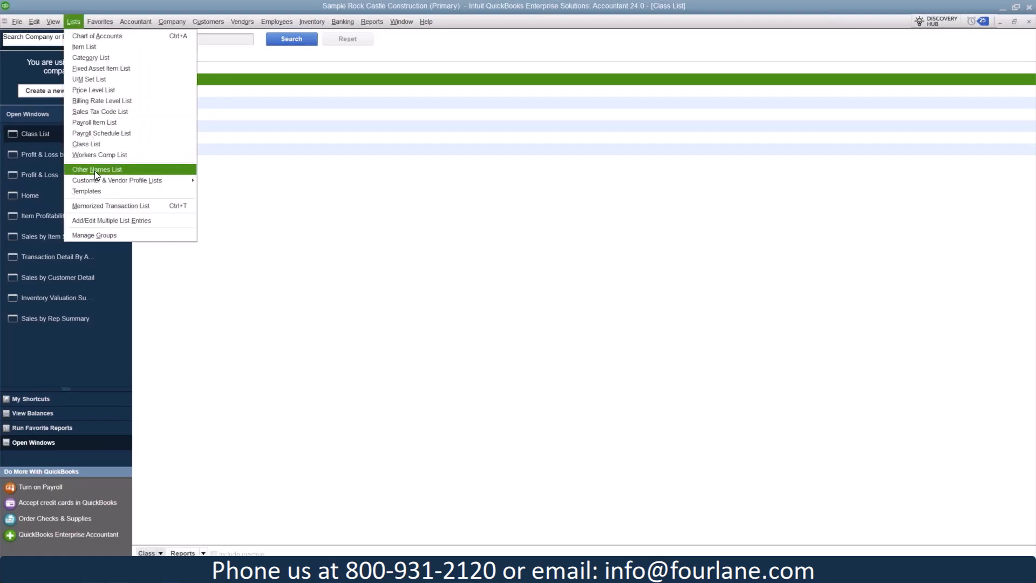
mouse_move(101, 182)
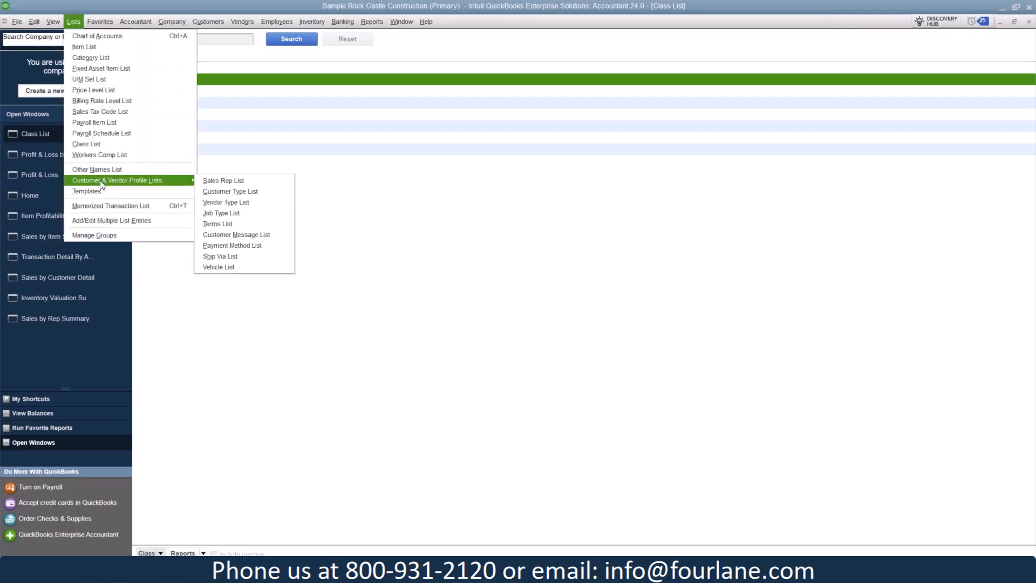
click(266, 192)
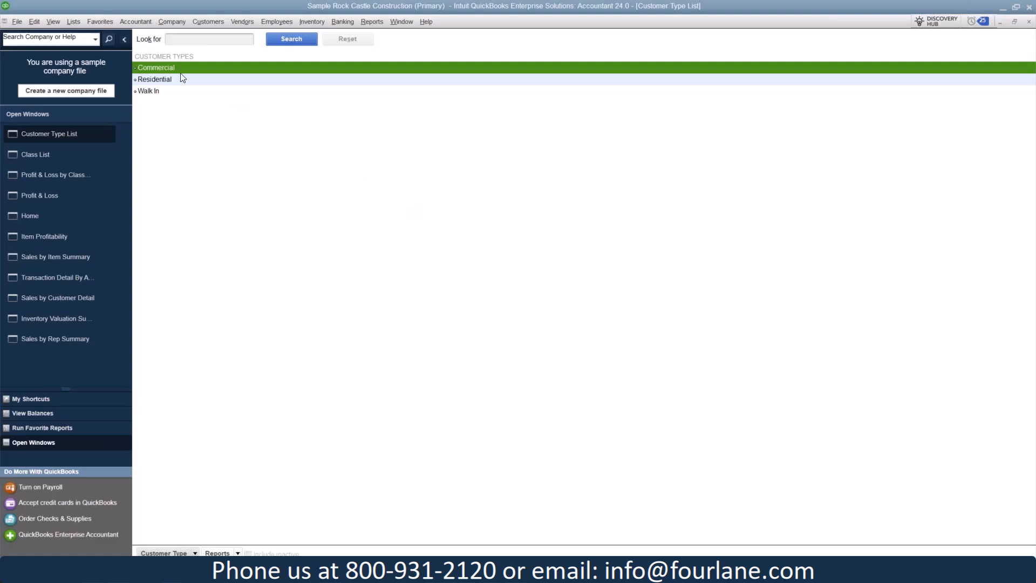
click(74, 22)
mouse_move(94, 182)
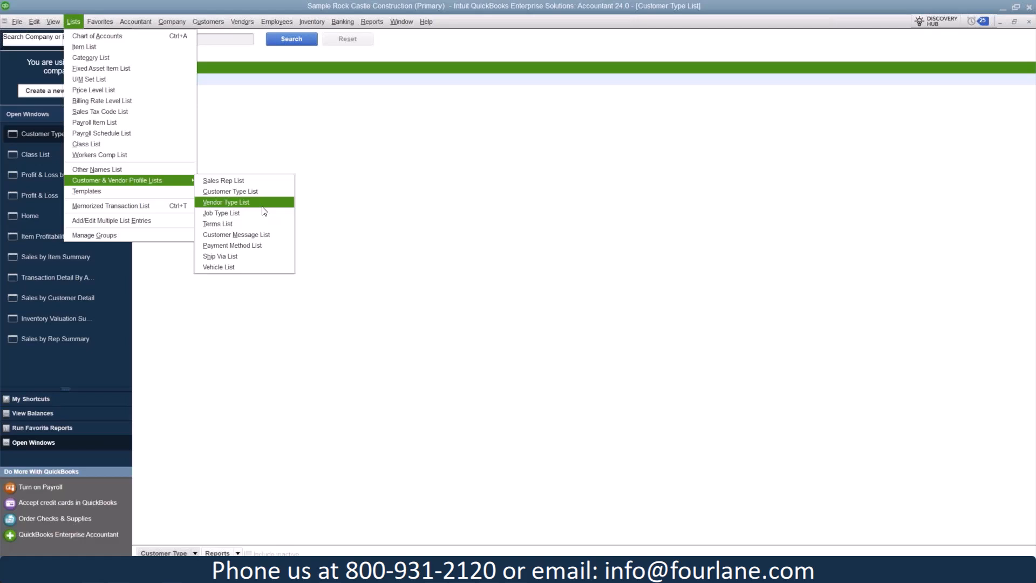
click(421, 165)
Check the customer type and rep choices in the first customer's additional information, and close the record without changes
click(216, 21)
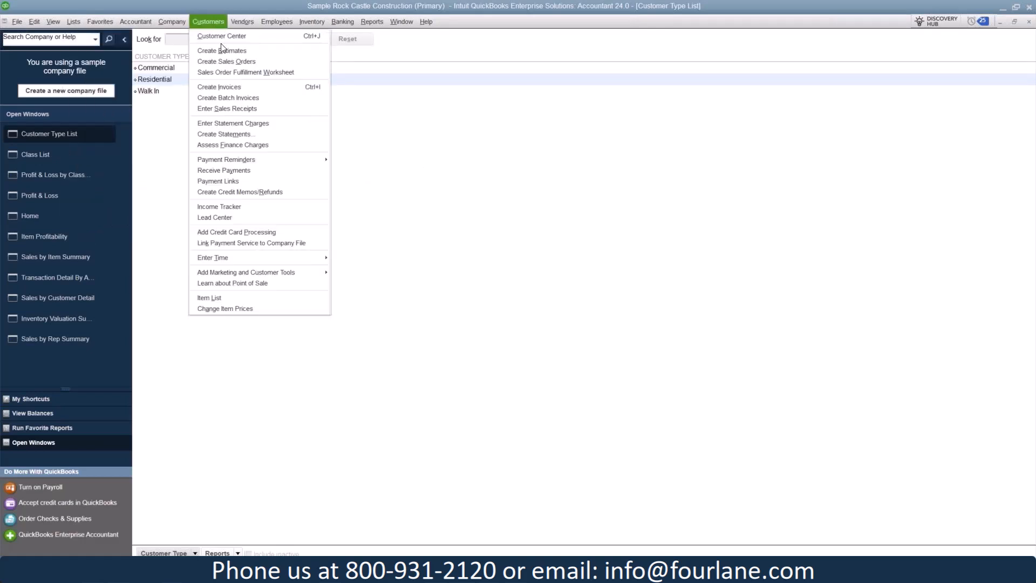
click(223, 39)
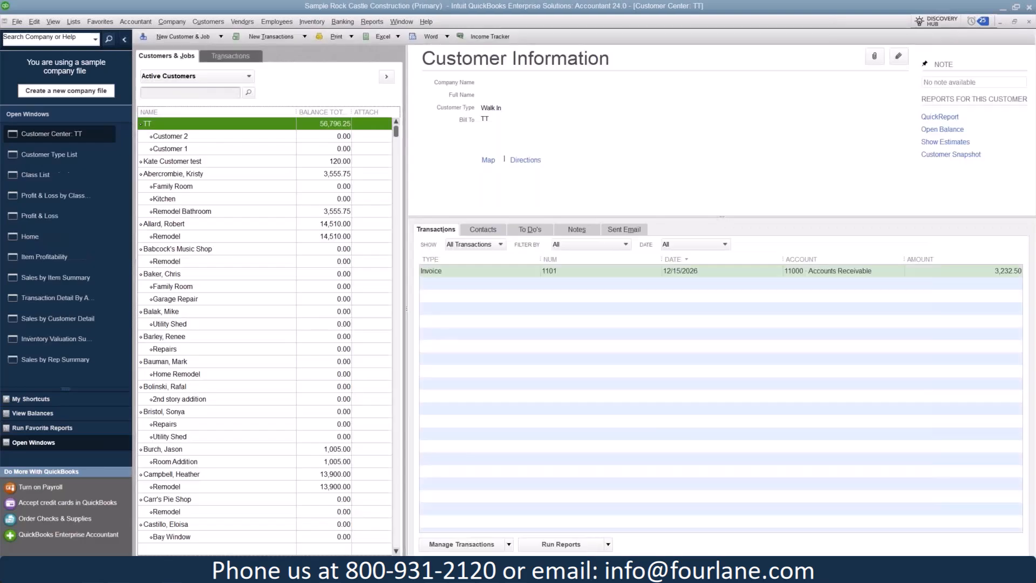
right_click(204, 124)
click(232, 168)
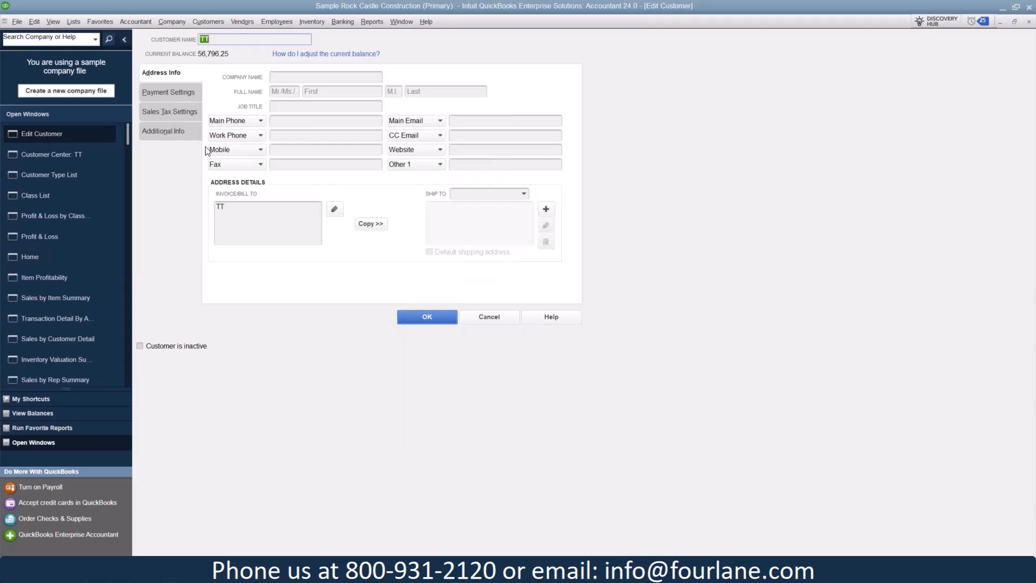
click(165, 133)
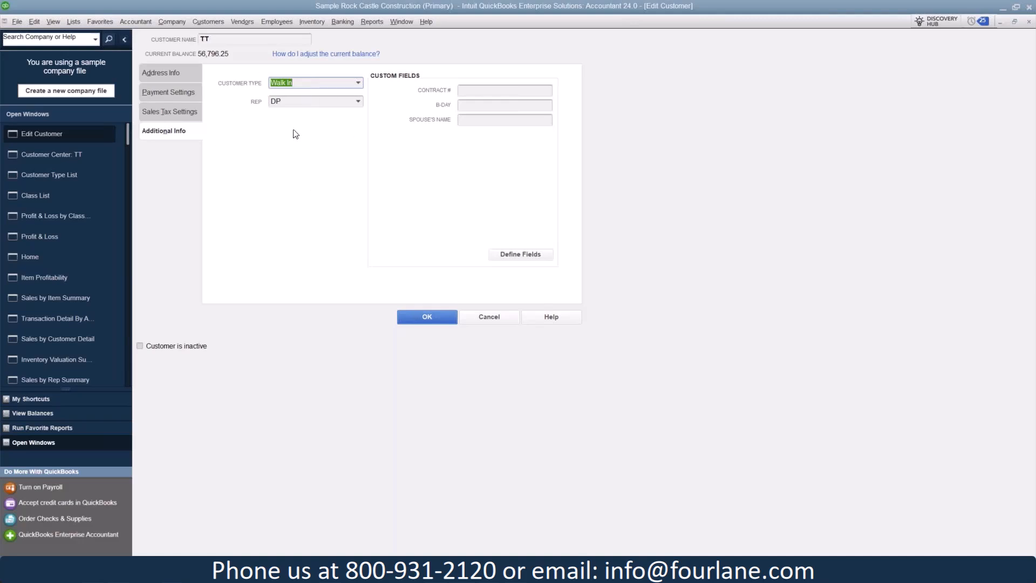
click(360, 102)
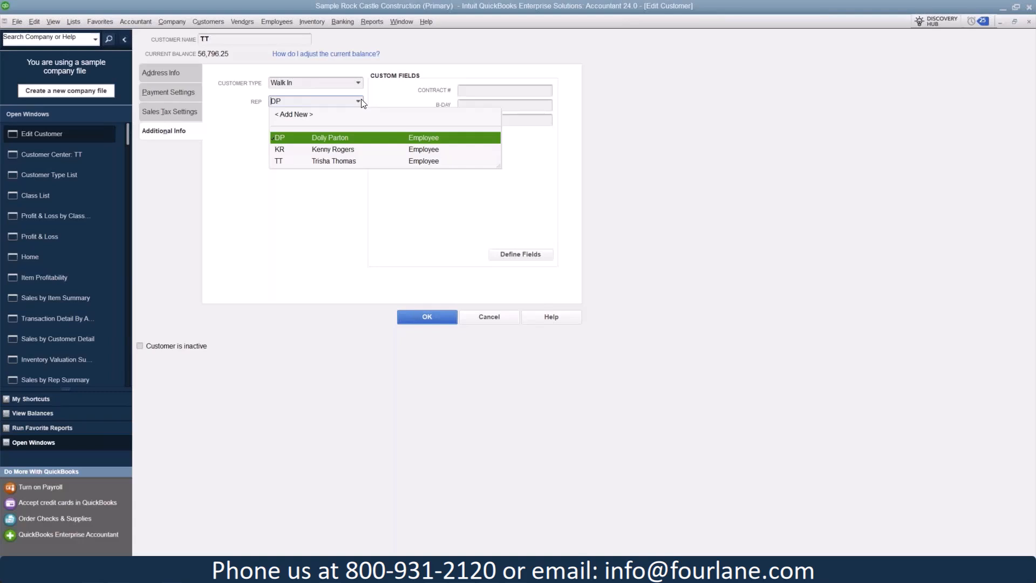
click(488, 316)
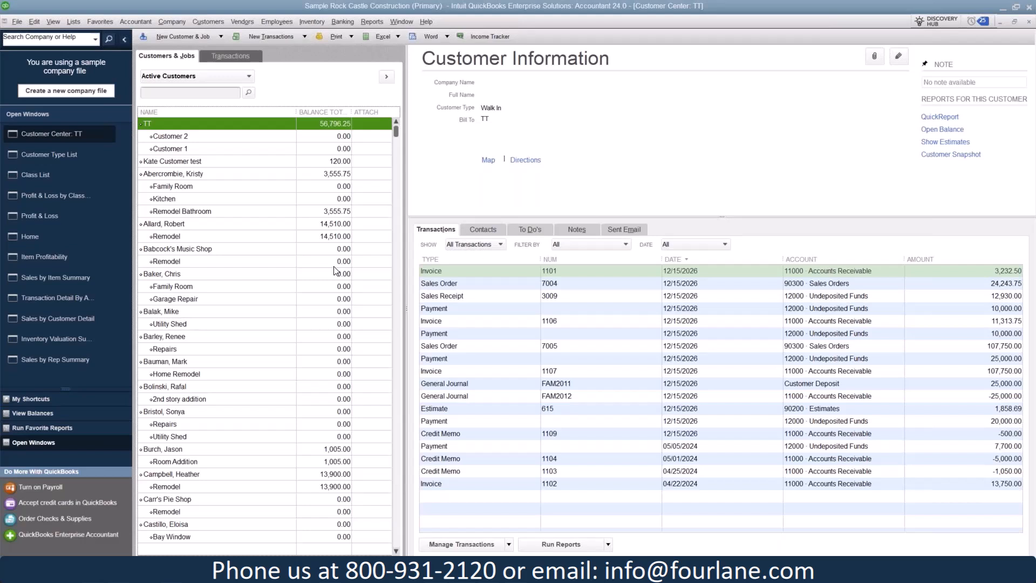
Run the Sales by Customer Detail report and filter it to the Commercial customer type
click(369, 21)
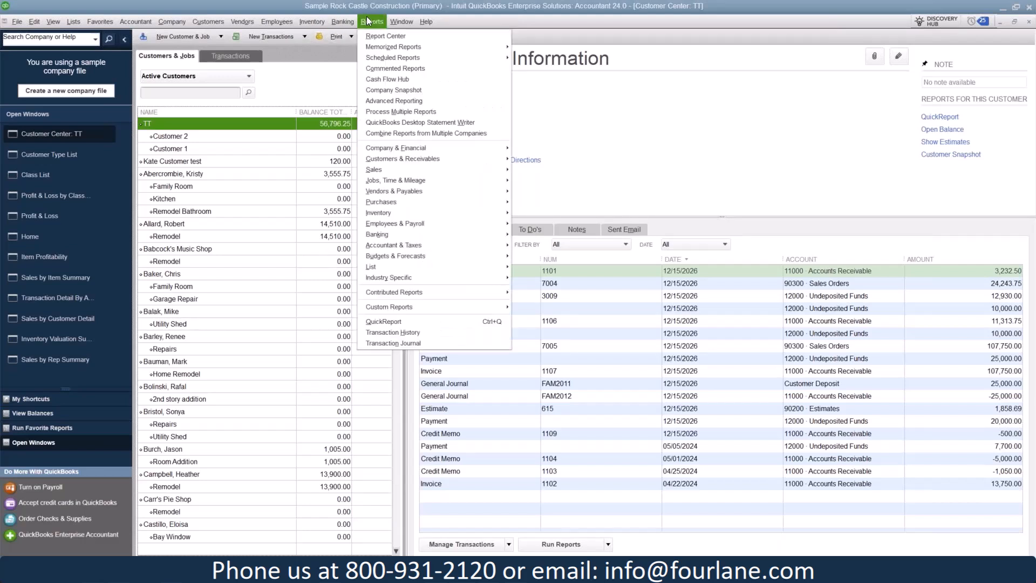
mouse_move(394, 168)
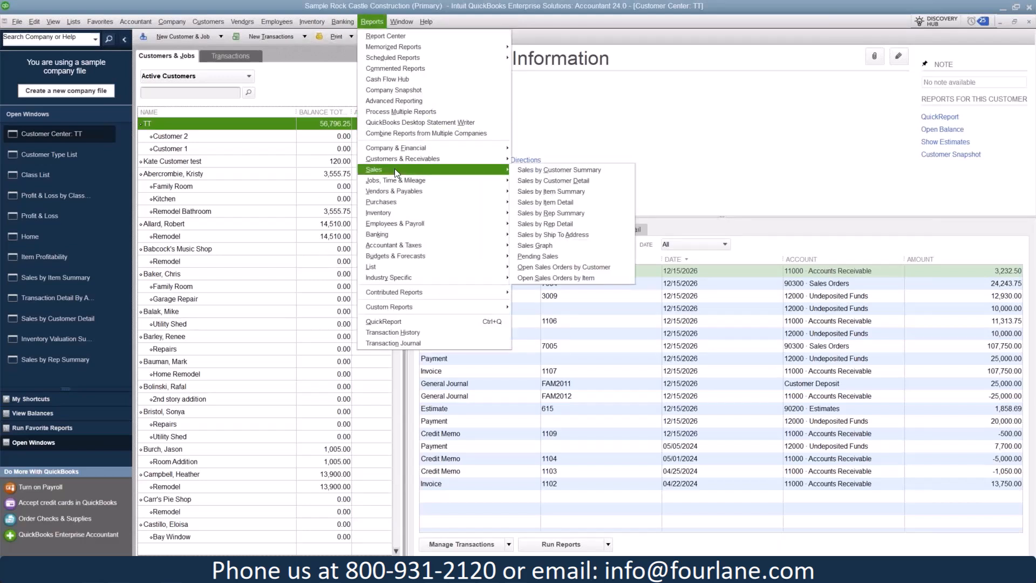
click(600, 186)
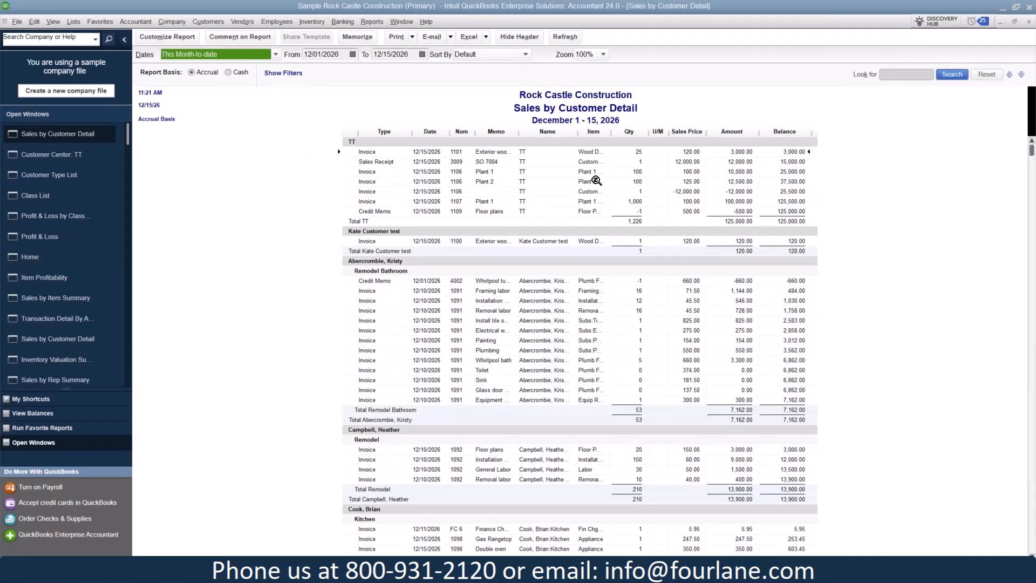
click(169, 38)
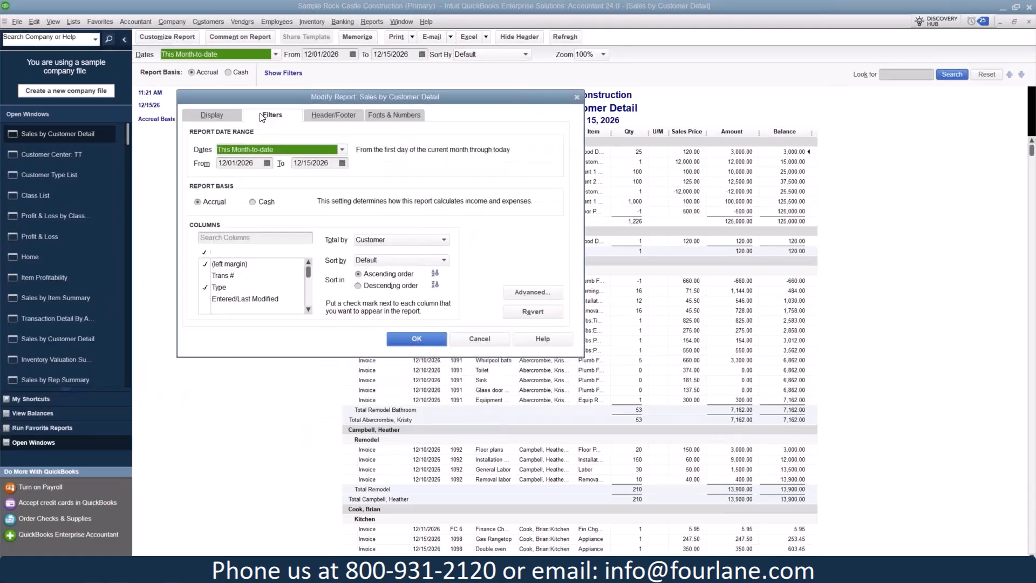
click(261, 116)
click(238, 148)
text(ty)
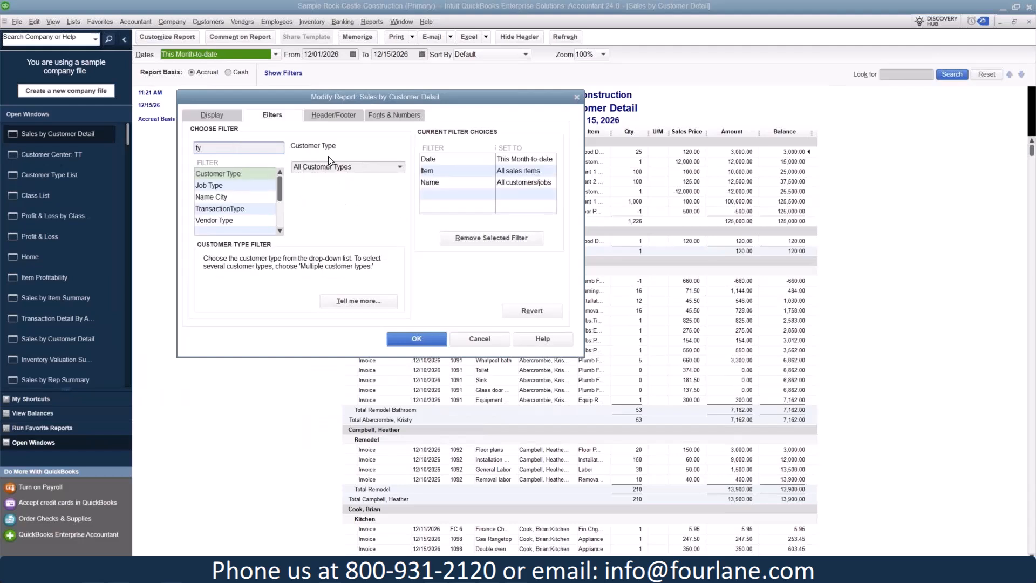
click(400, 166)
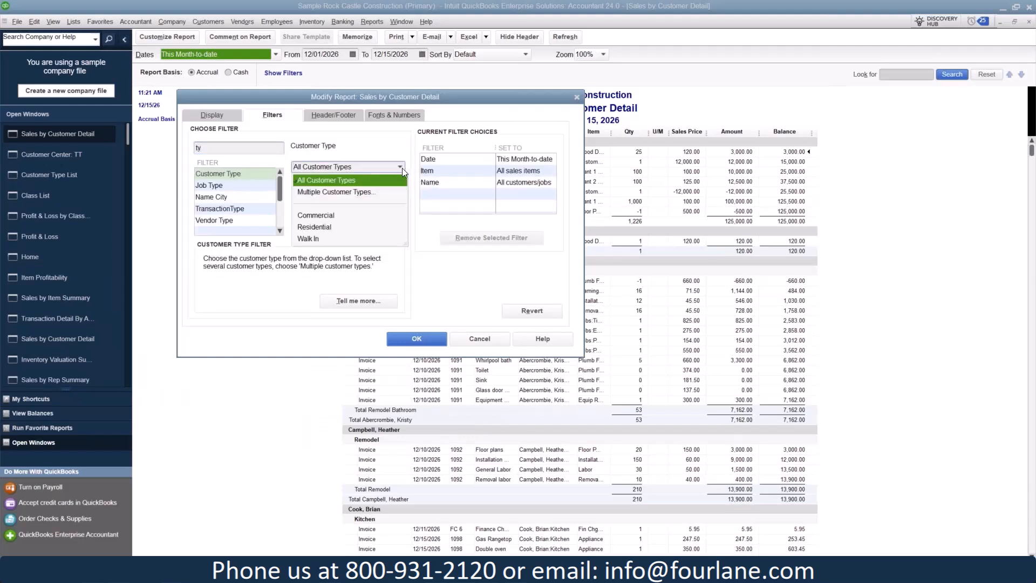
click(341, 217)
click(418, 340)
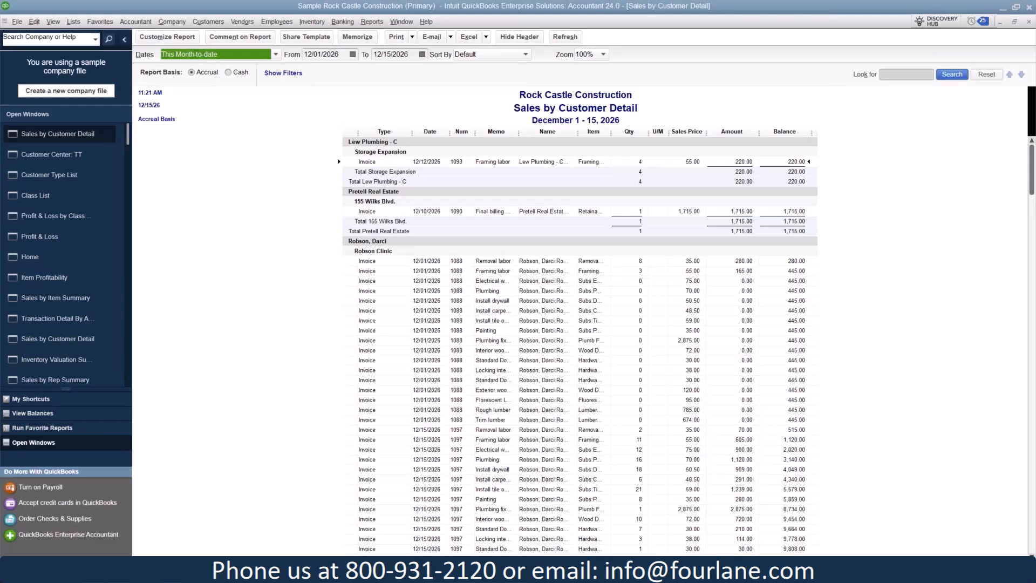
Review the Sales Rep List and check the rep choices available on a new blank invoice
click(74, 22)
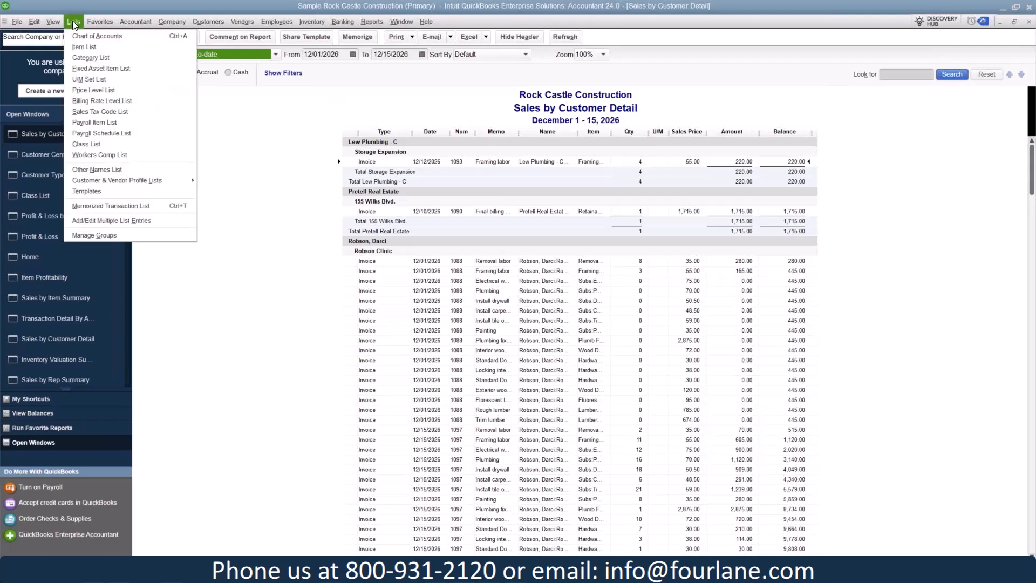
mouse_move(111, 182)
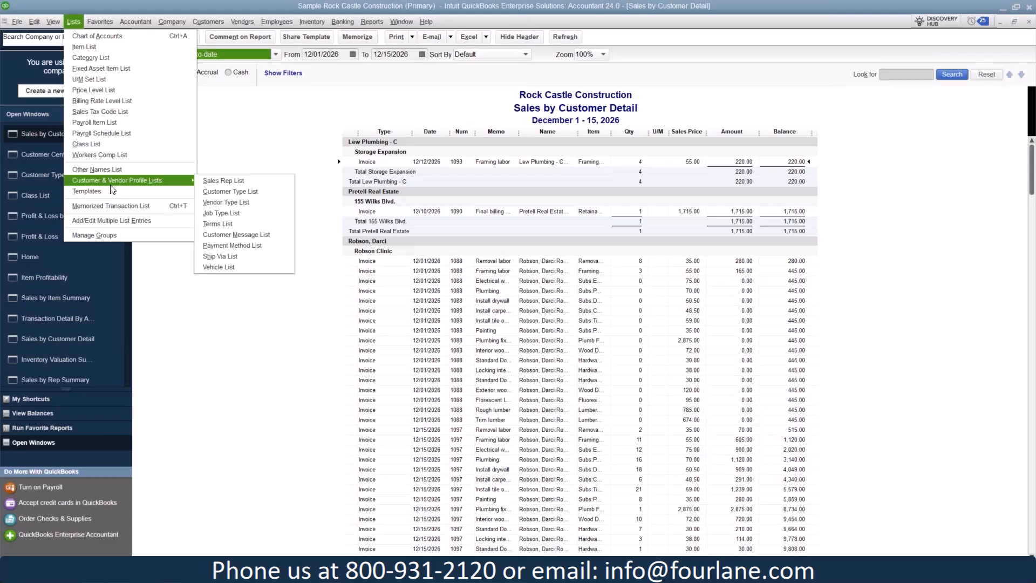
click(245, 179)
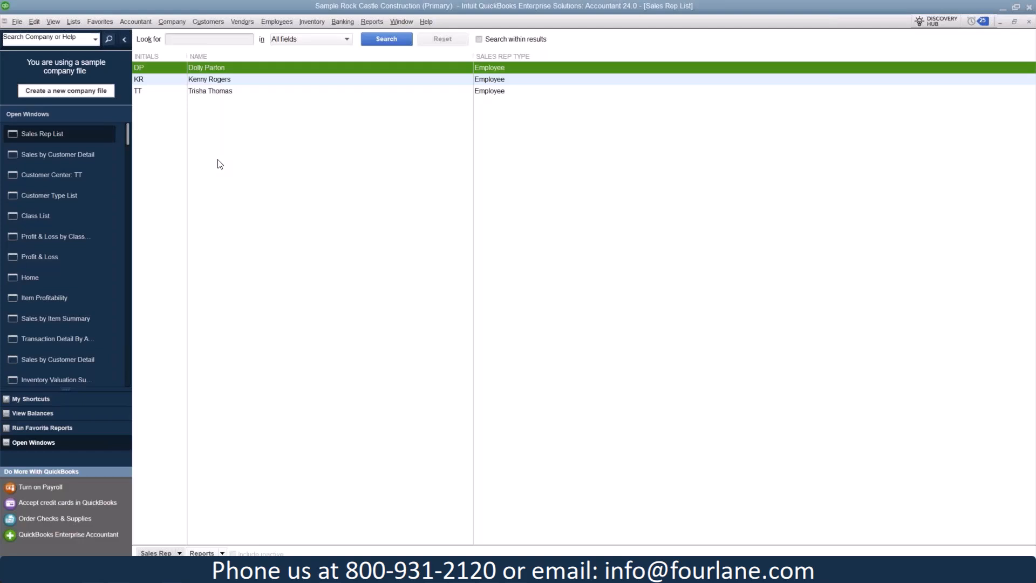
click(217, 21)
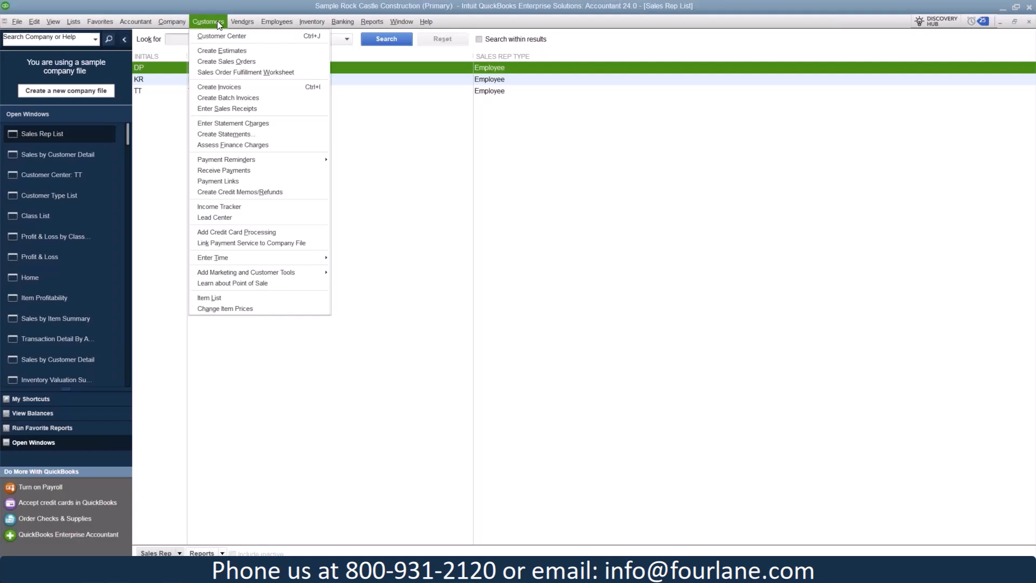
click(223, 88)
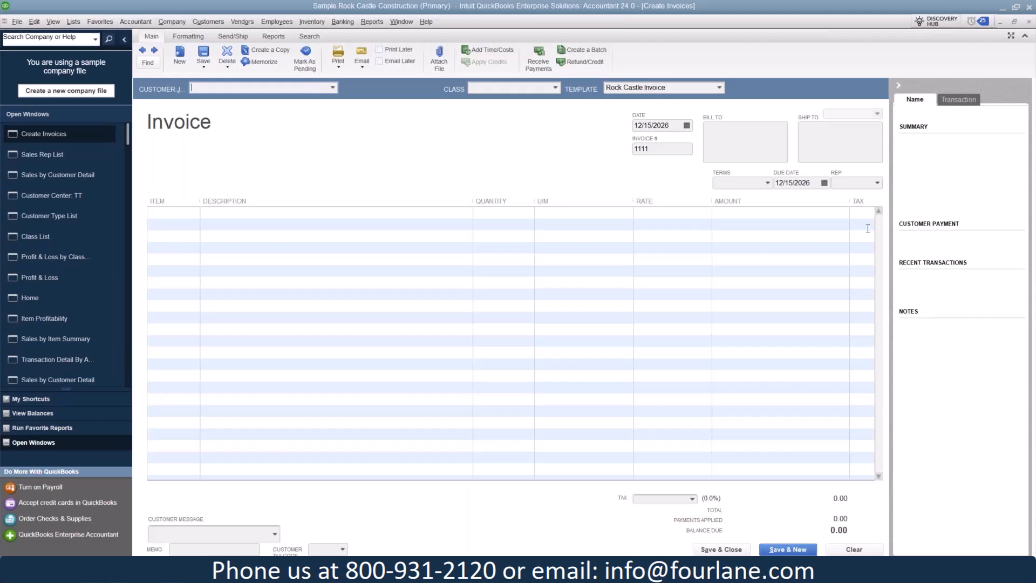
click(877, 183)
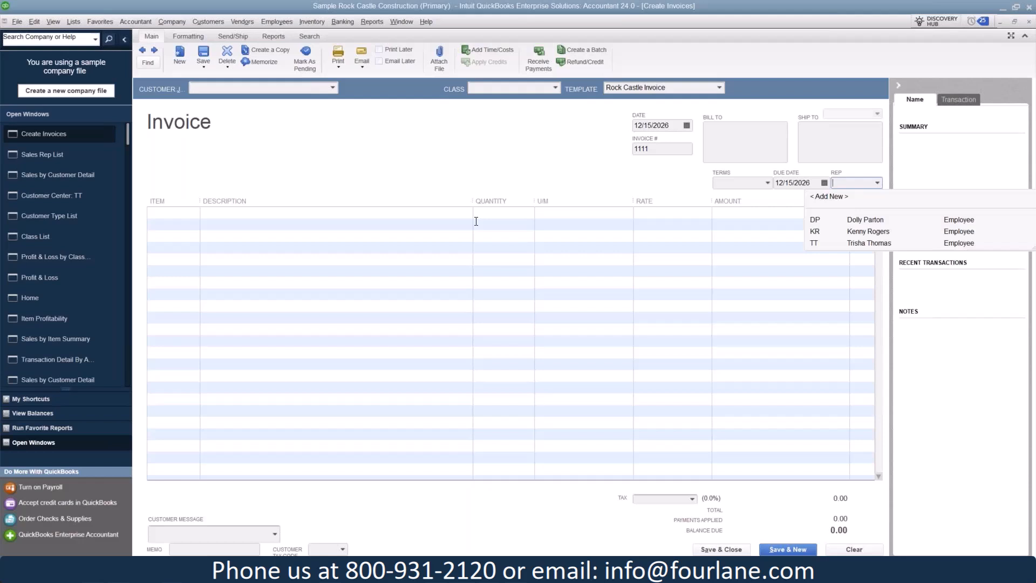
Look over the available sales reports, including those by rep, and switch to the open Sales by Item Summary report
click(378, 21)
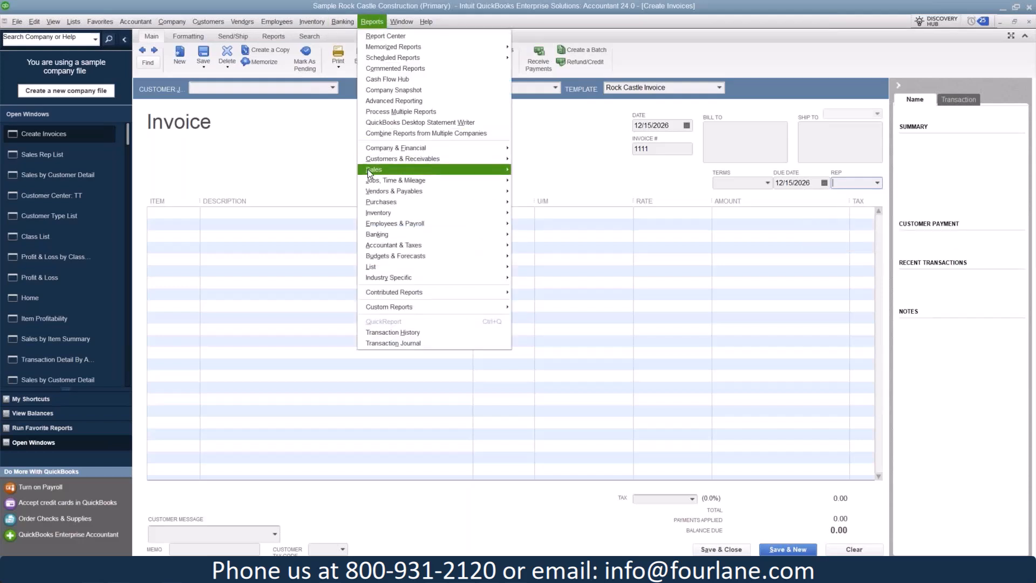
mouse_move(368, 169)
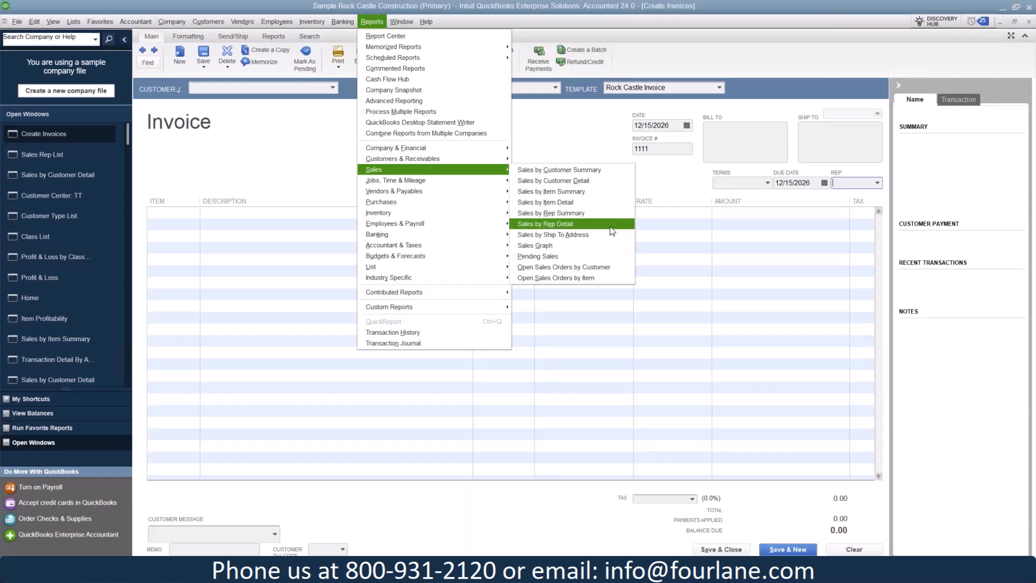
click(69, 338)
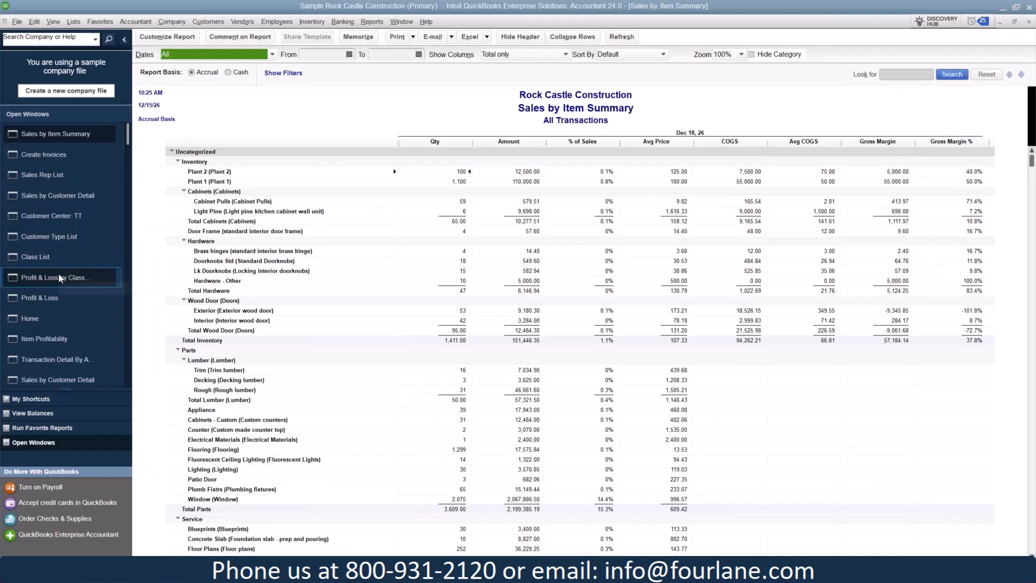
Switch to the open Sales by Rep Summary report and review the sales amounts by rep, including sales without a rep
scroll(58, 273, down, 2)
click(59, 370)
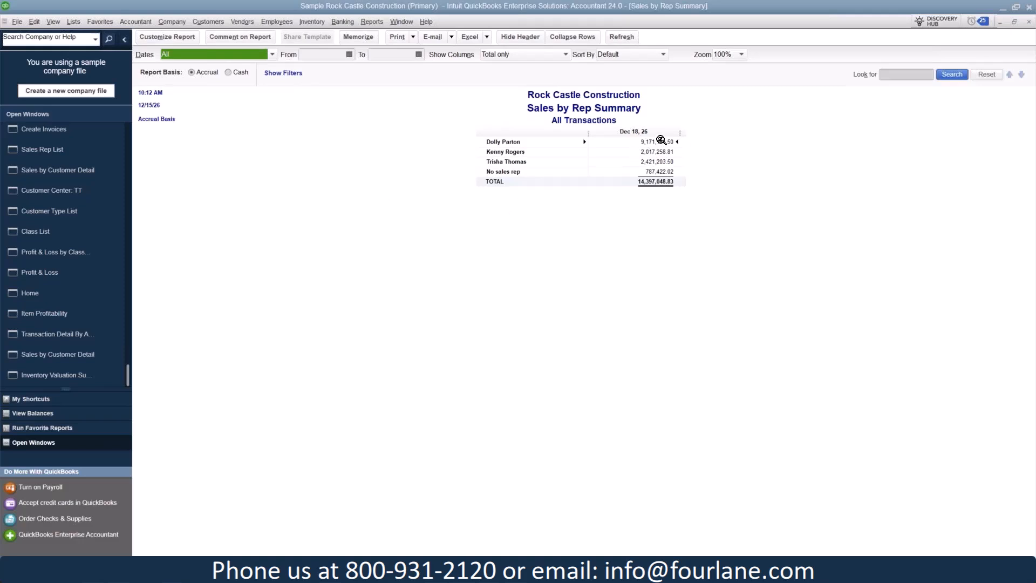
click(661, 140)
click(663, 152)
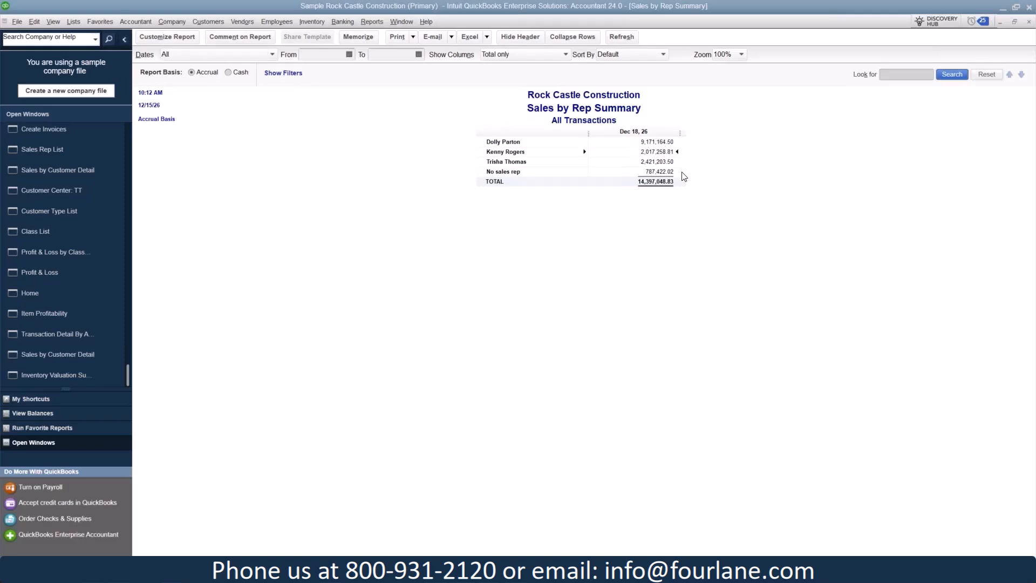
click(679, 170)
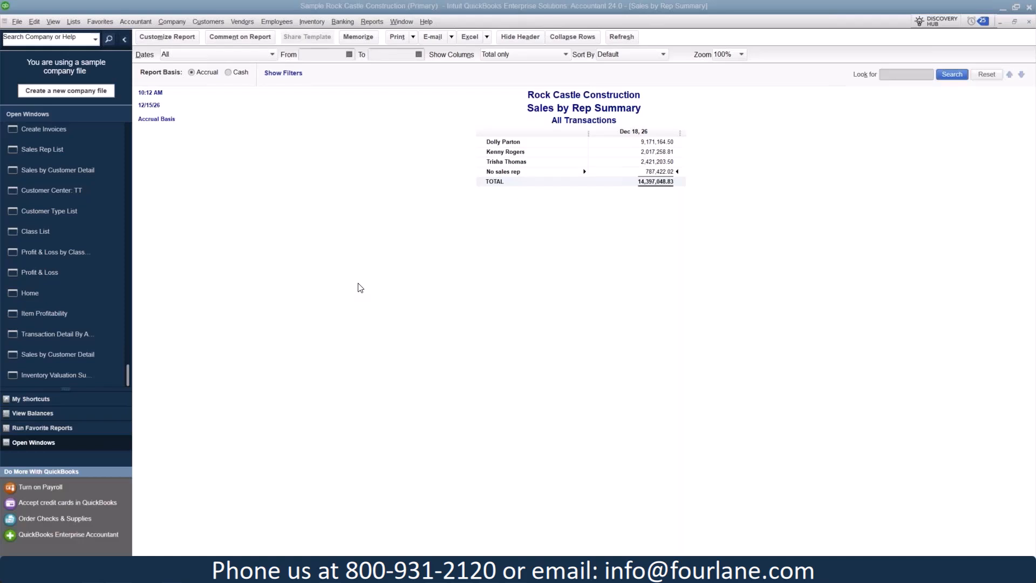
From the Profit & Loss report, drill into the 60110 Fuel expense and total its transaction detail by Employee
click(57, 272)
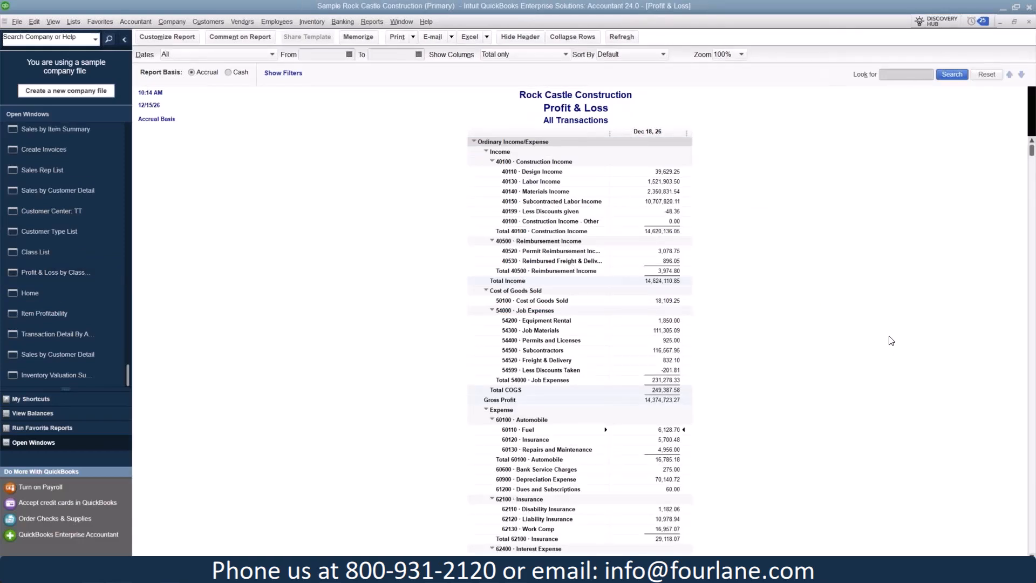
scroll(891, 340, down, 2)
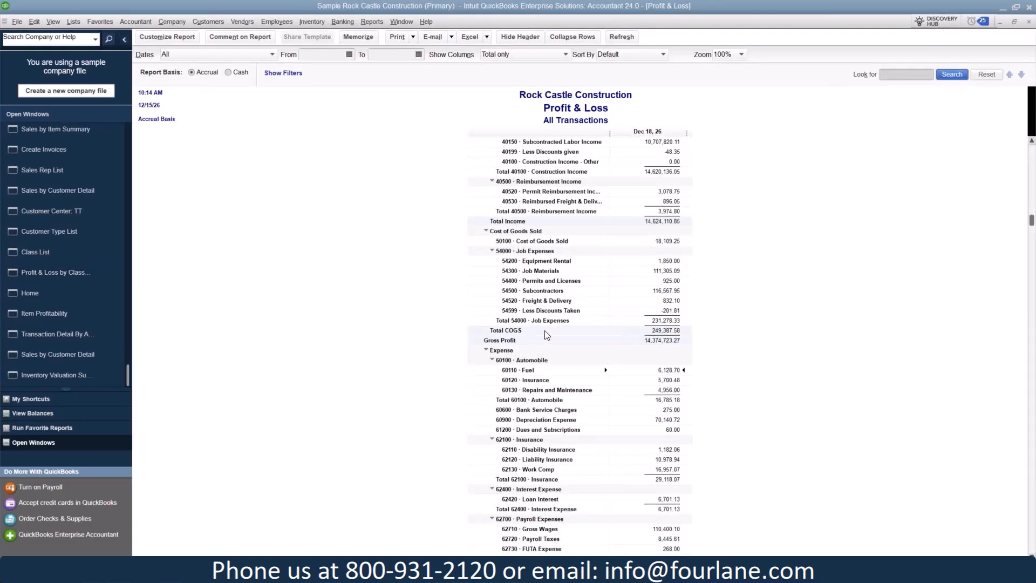
scroll(545, 334, down, 4)
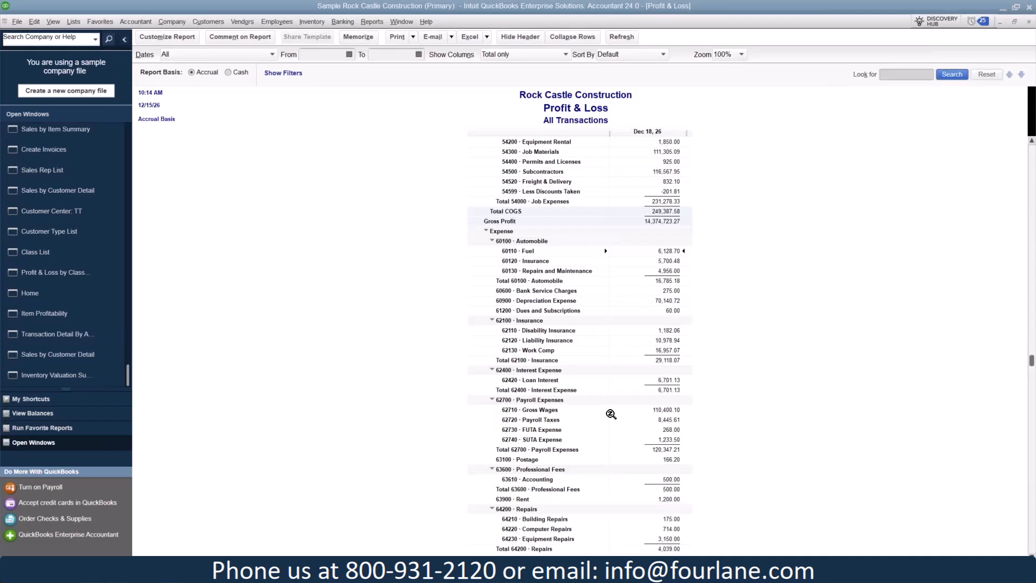
double_click(669, 251)
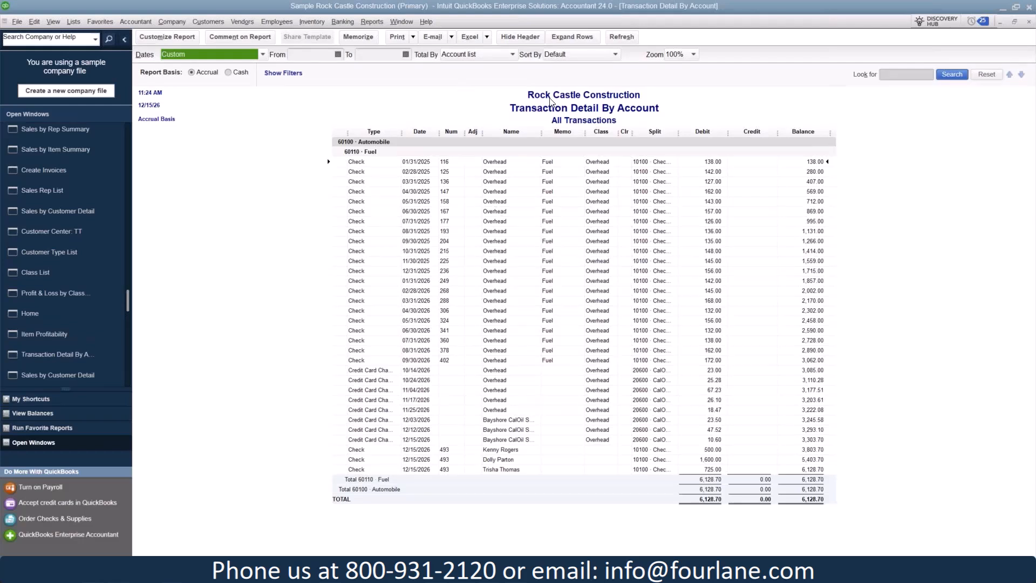
click(499, 55)
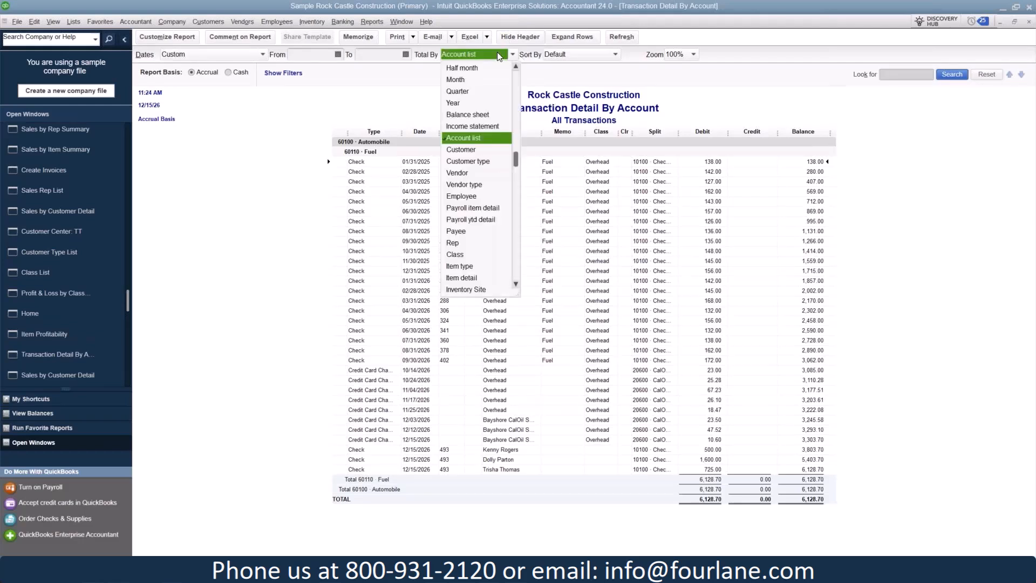
click(465, 197)
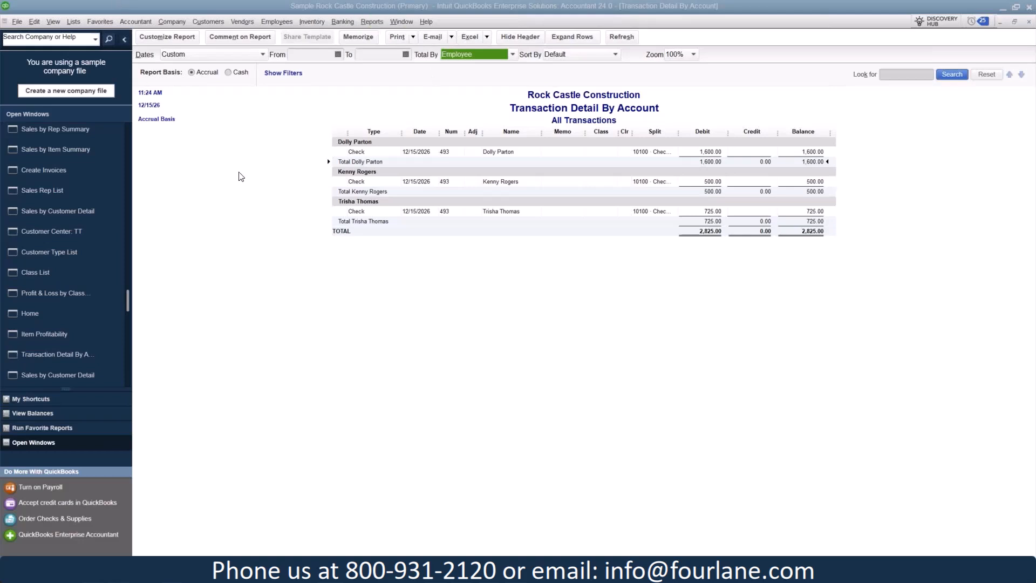
Open the item Category List, continuing past its welcome message, and review the categories
click(74, 22)
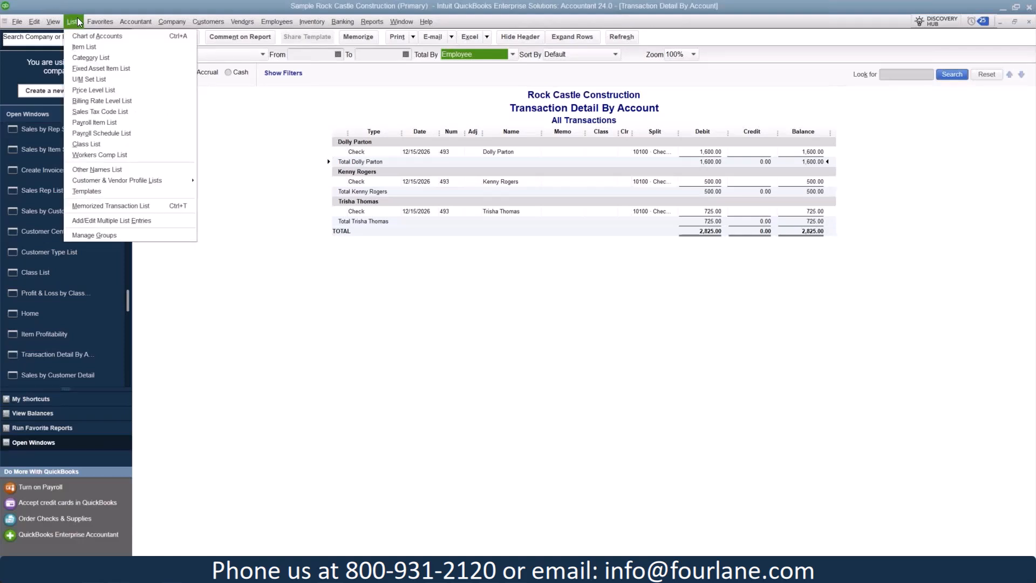
click(79, 58)
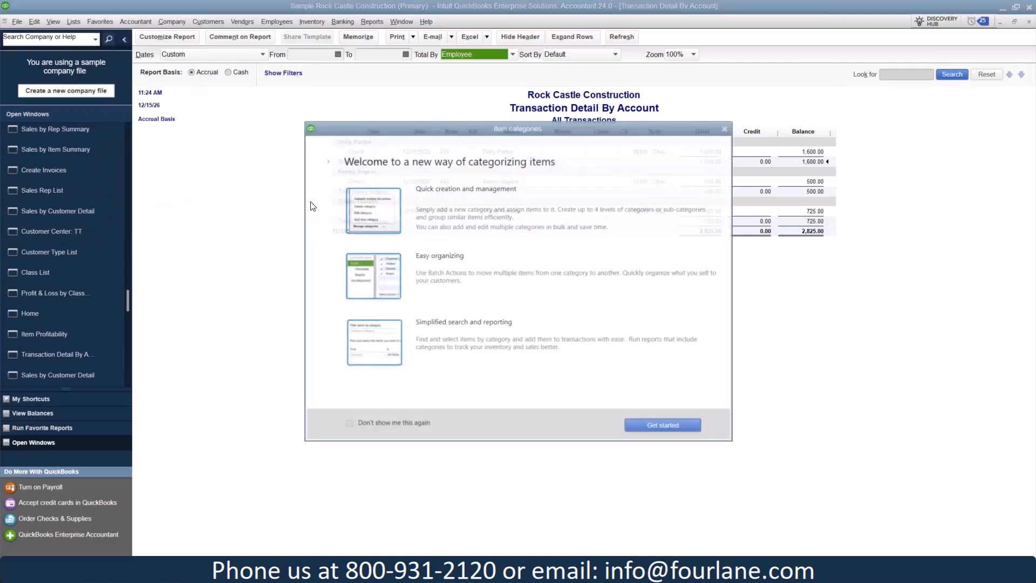
click(696, 424)
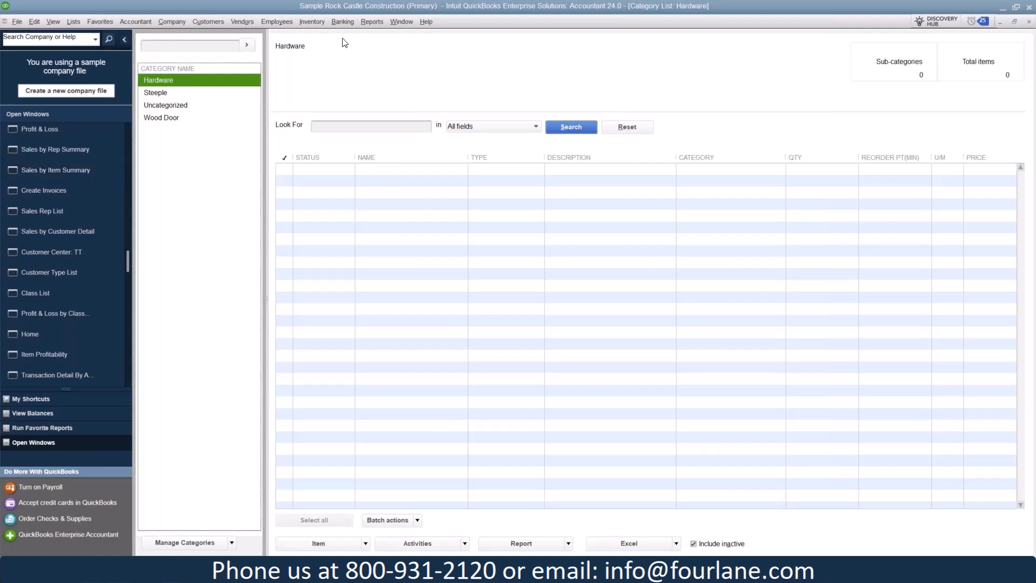
Run a new Sales by Item Summary report and set its date range to All
click(366, 23)
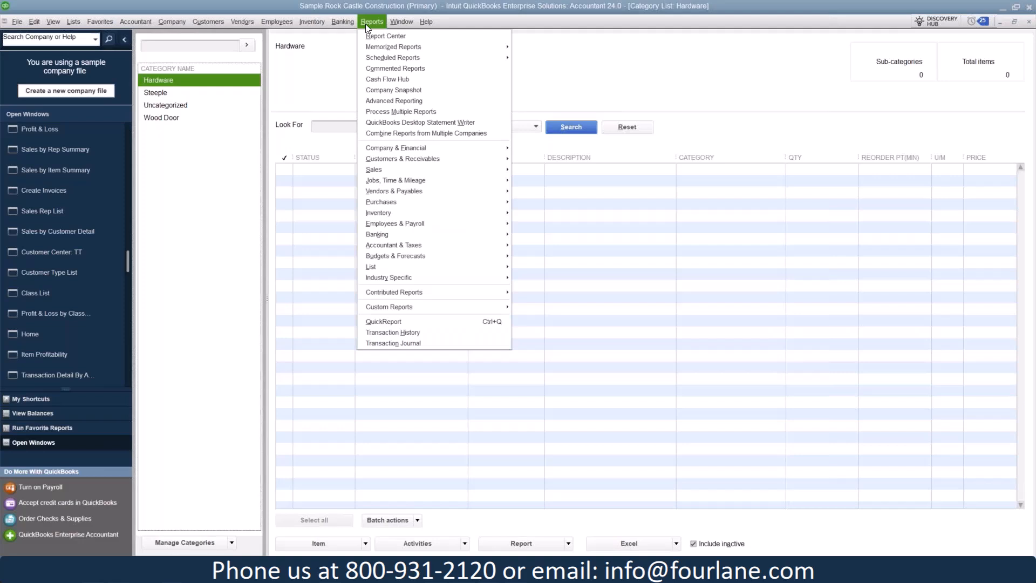
mouse_move(379, 169)
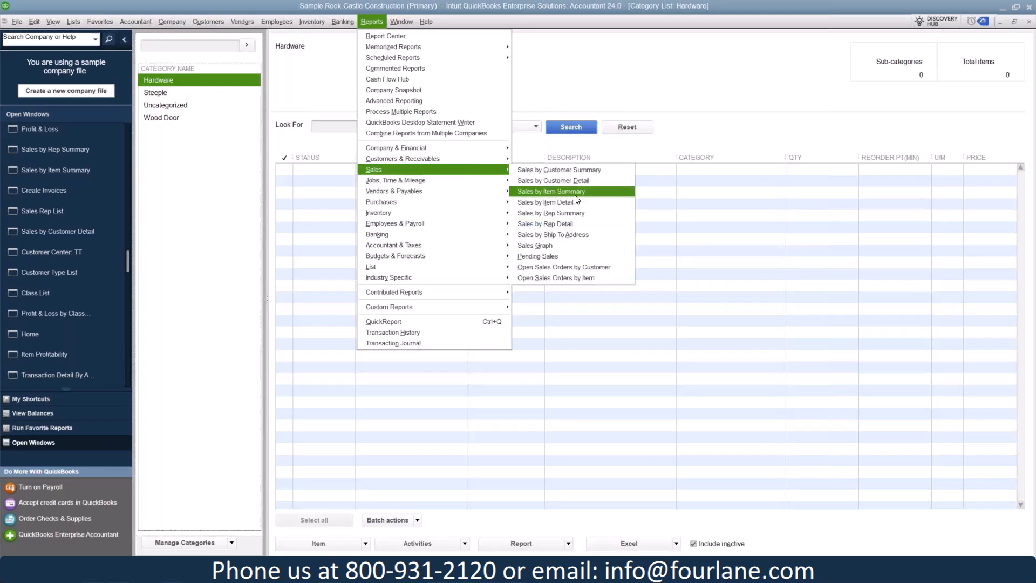
click(593, 192)
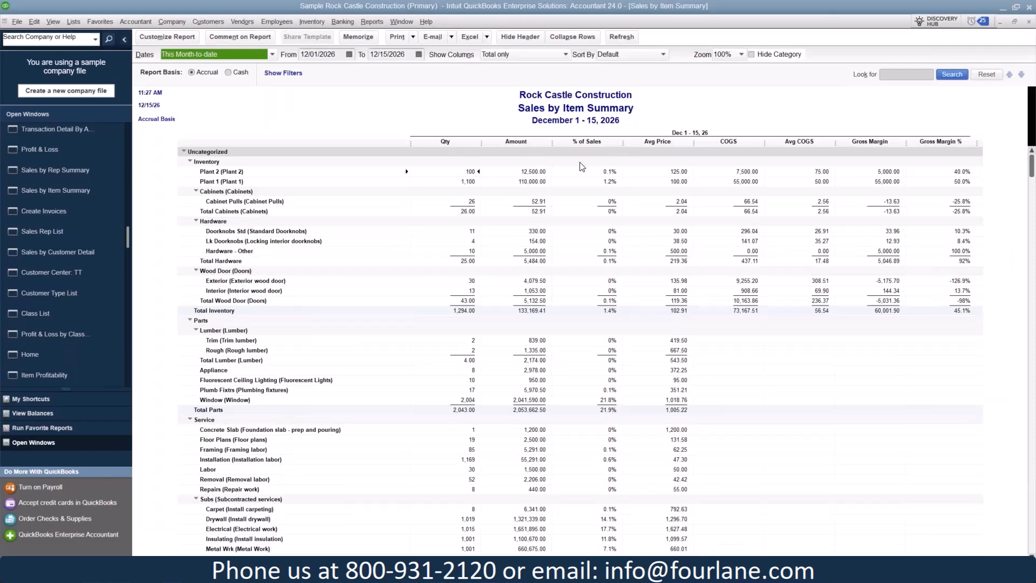
click(273, 54)
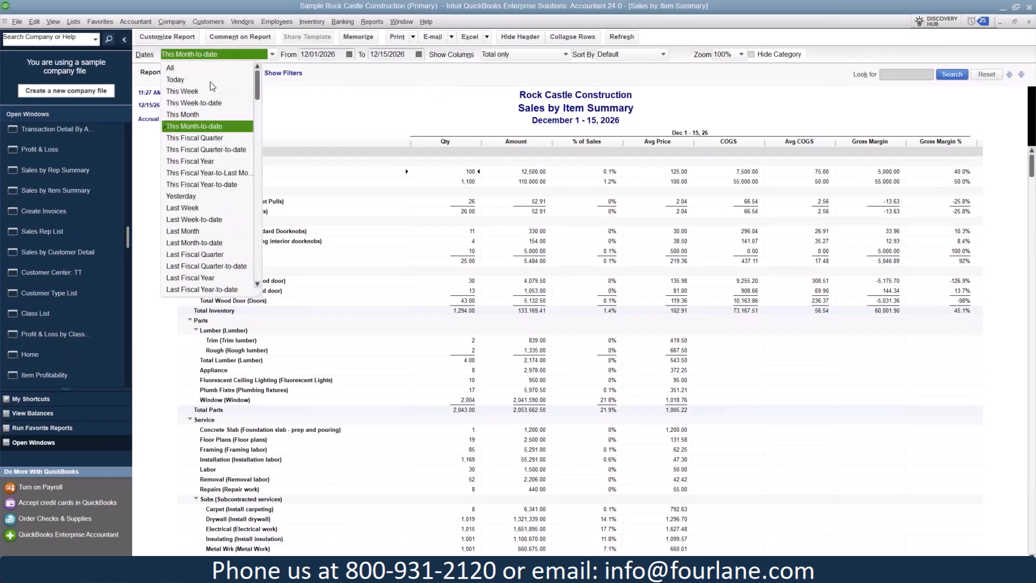
click(190, 65)
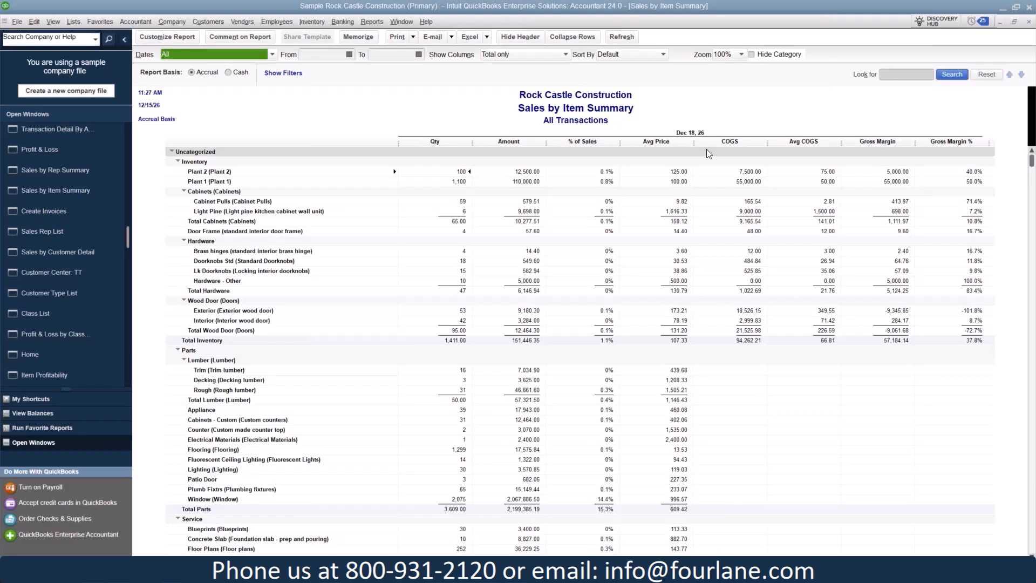
Run the Item Profitability report from the job reports and examine the cost and sales price of the items
click(378, 22)
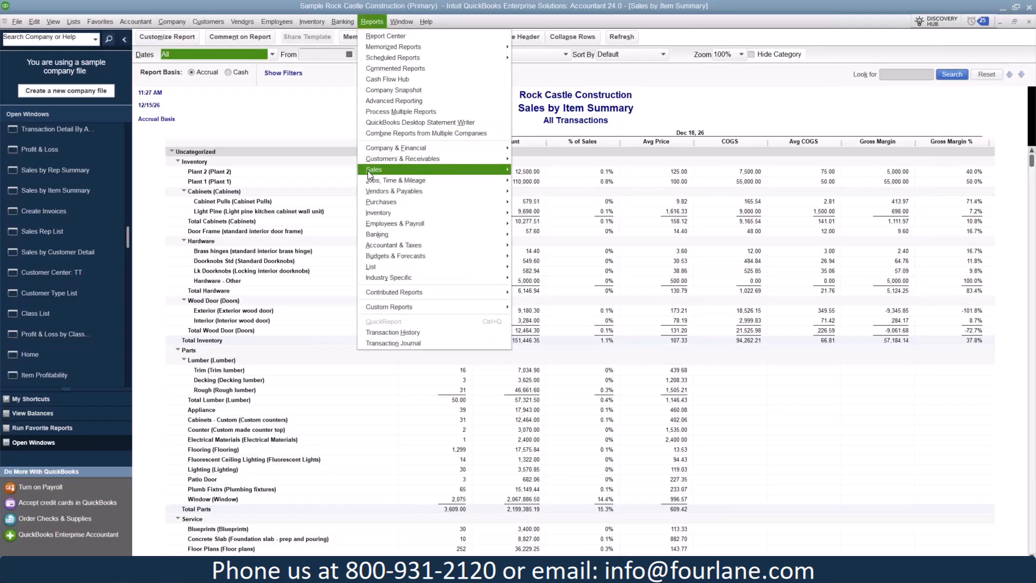
mouse_move(367, 183)
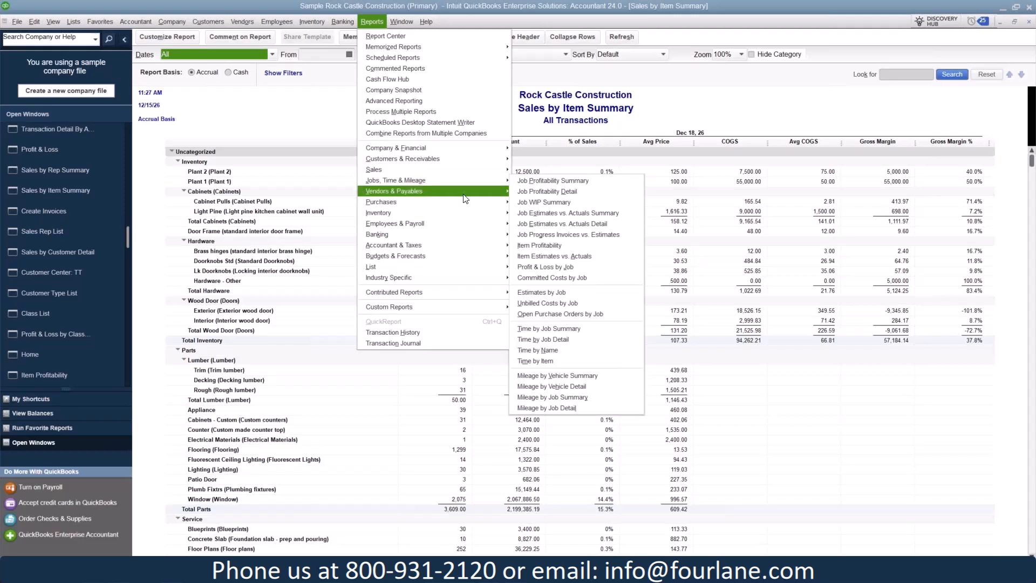
click(593, 247)
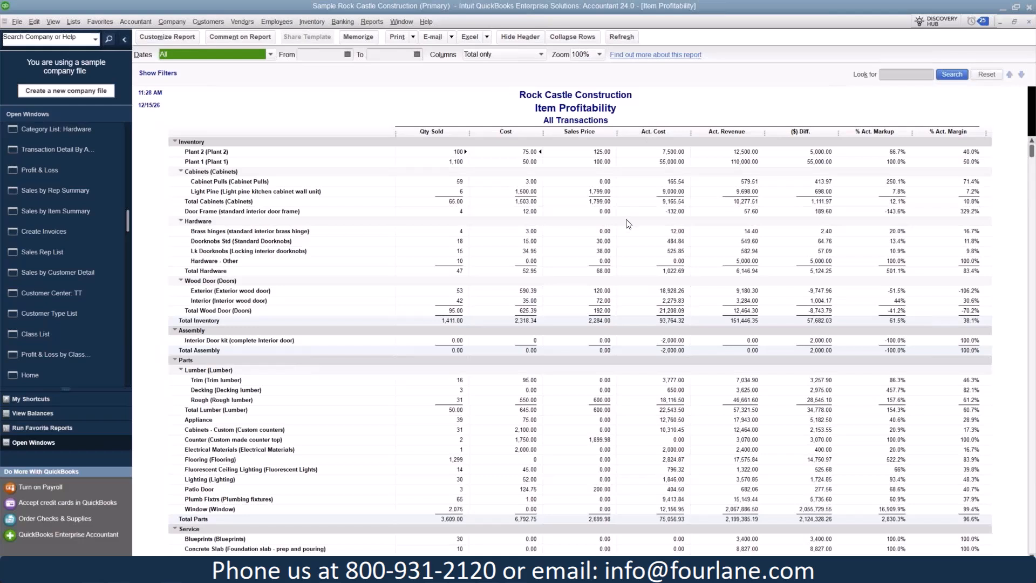
click(533, 151)
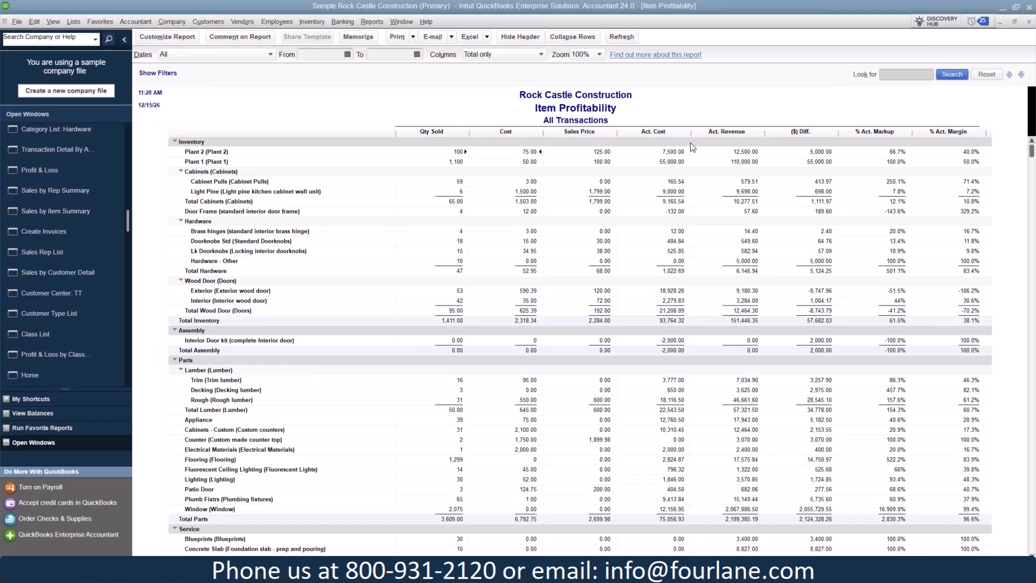